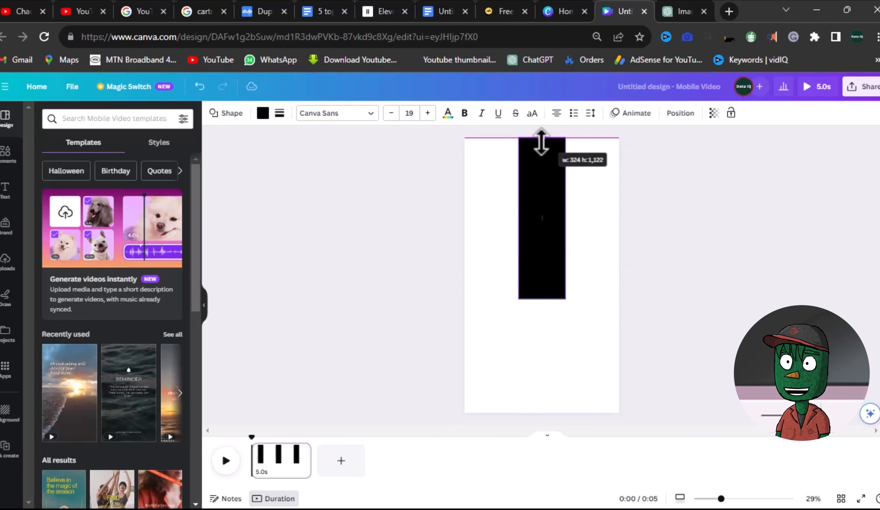
- Stretch the black square over the full width of the page's upper half and fill it with pink
drag(518, 215, 464, 210)
drag(579, 216, 614, 207)
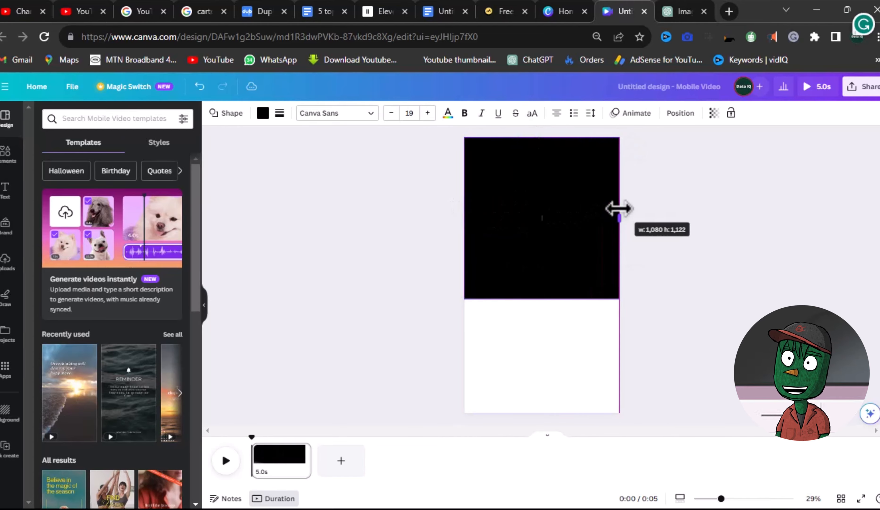
drag(541, 298, 544, 275)
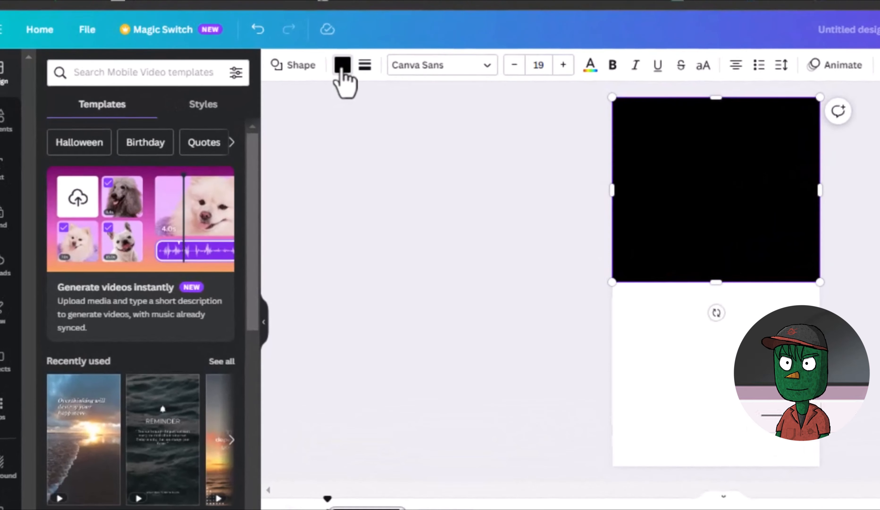
click(262, 113)
click(99, 348)
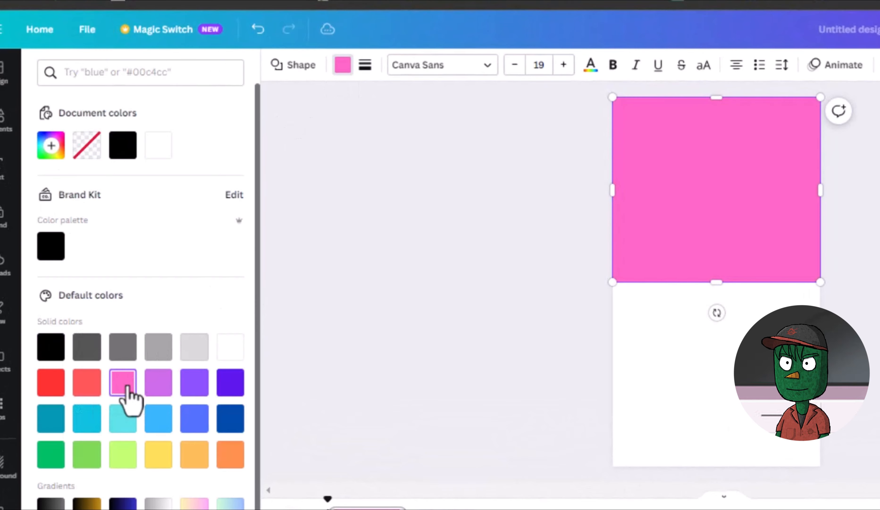
click(684, 309)
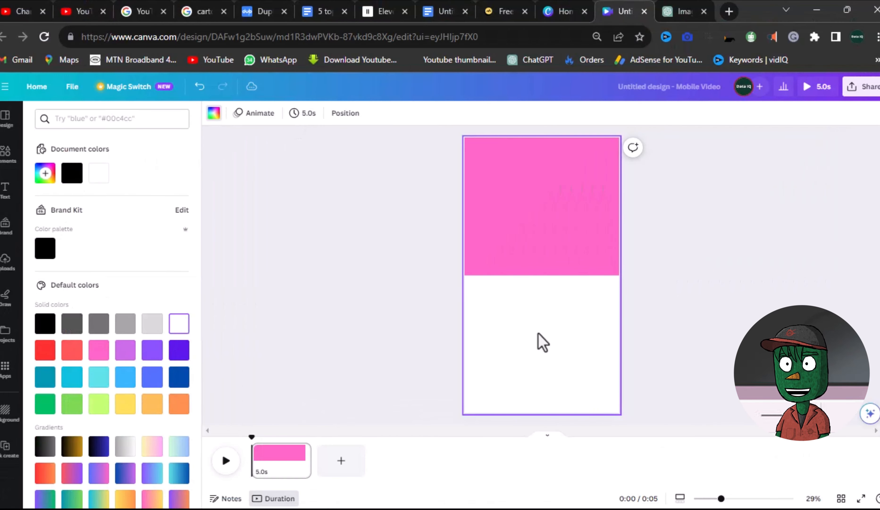
- Add a second square, stretch it over the page's entire lower half and fill it with blue
key(r)
drag(534, 280, 464, 296)
drag(564, 296, 618, 296)
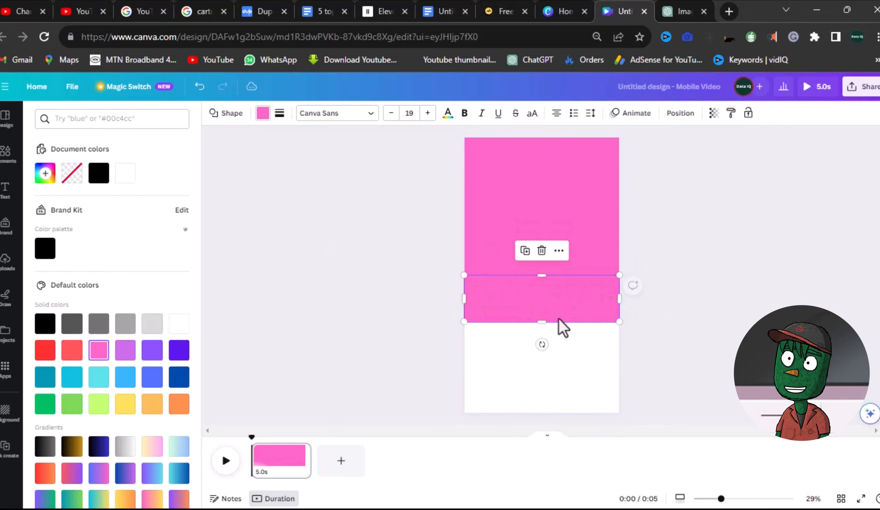
drag(550, 322, 550, 412)
click(252, 118)
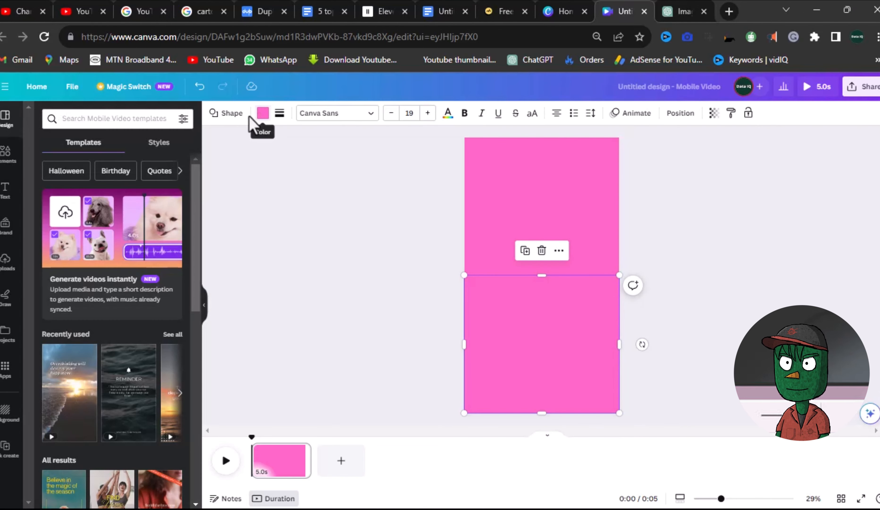
click(258, 118)
click(152, 377)
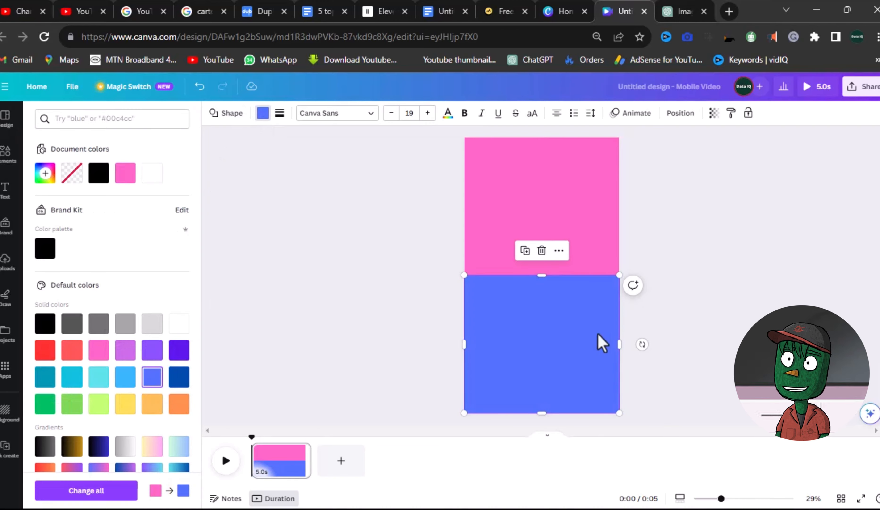
key(Escape)
click(397, 189)
- Add a full-width square, flatten it into a thin divider between the pink and blue halves, and colour it black
key(r)
drag(508, 278, 465, 279)
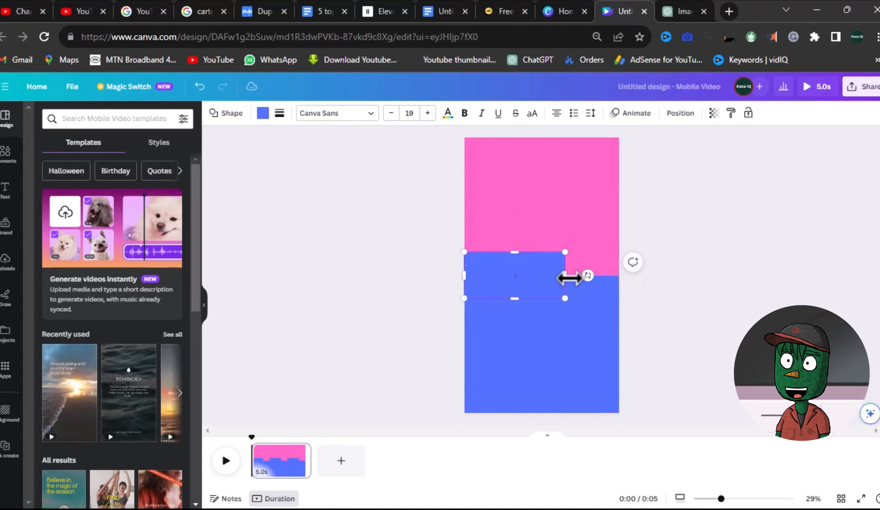
drag(565, 275, 618, 275)
drag(541, 251, 557, 279)
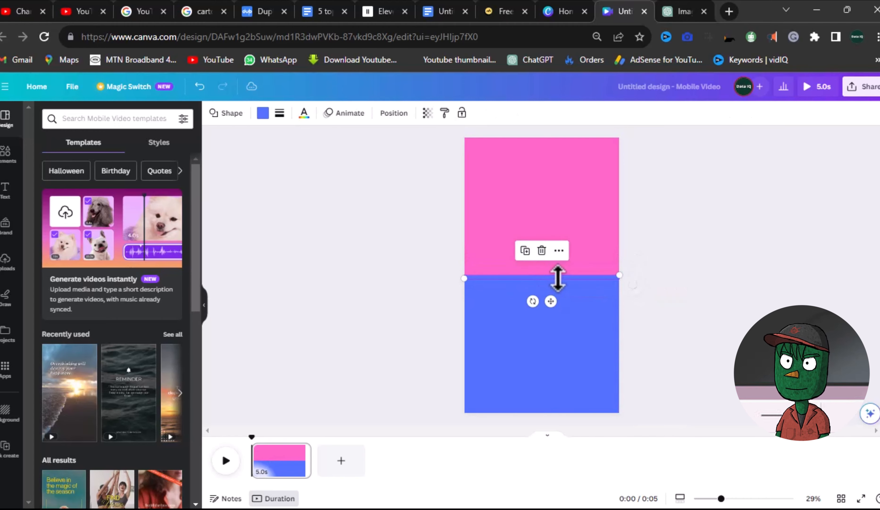
click(263, 113)
click(99, 172)
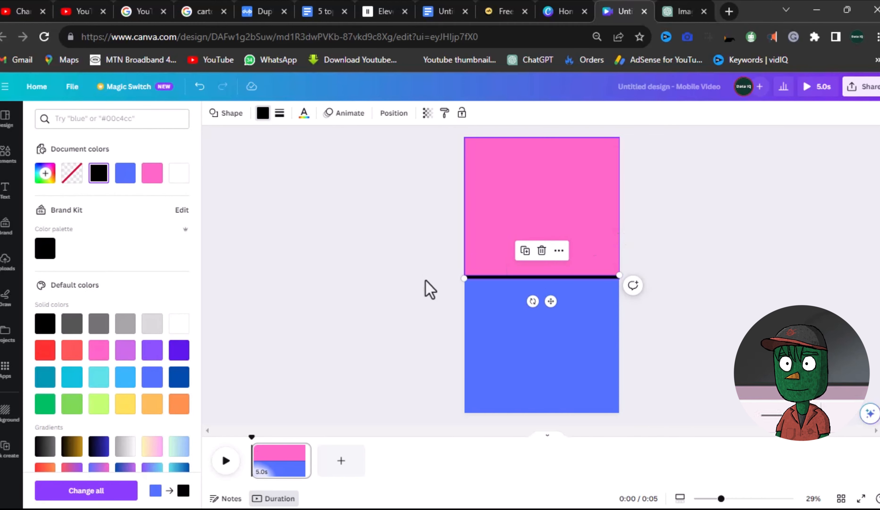
key(Escape)
- Add a blue circle, shrink it slightly and centre it on the black divider
key(r)
click(227, 113)
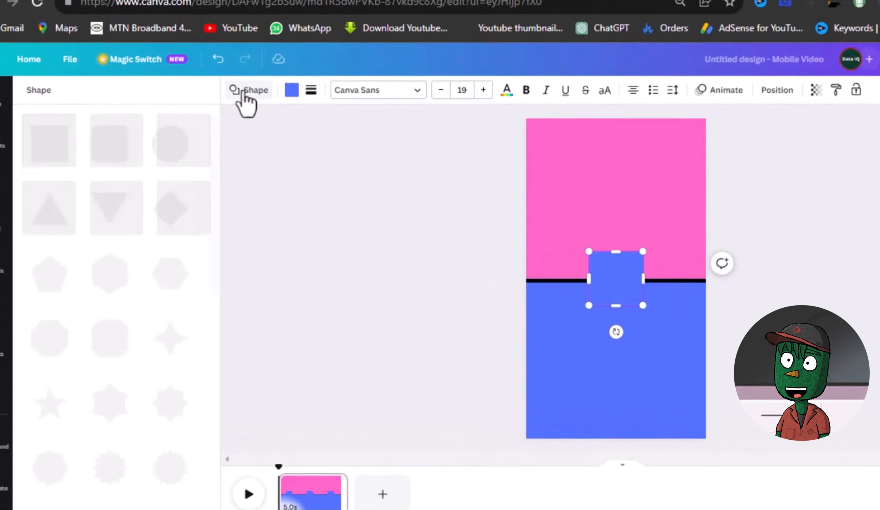
click(170, 143)
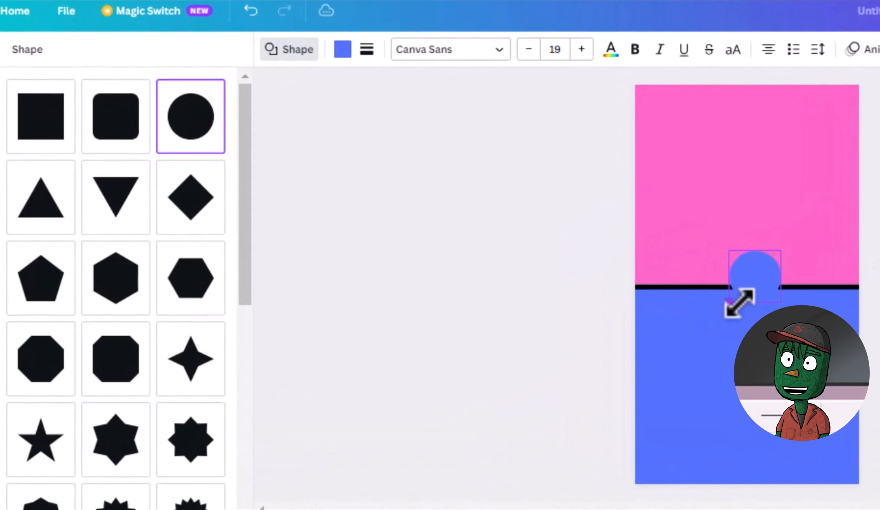
drag(756, 296, 745, 331)
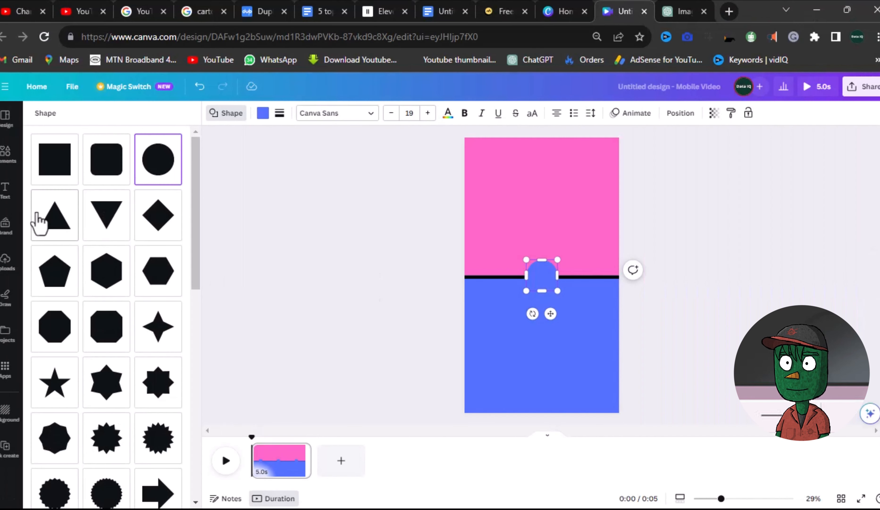
- Add a heading reading "OR" and place it on the blue circle
click(5, 191)
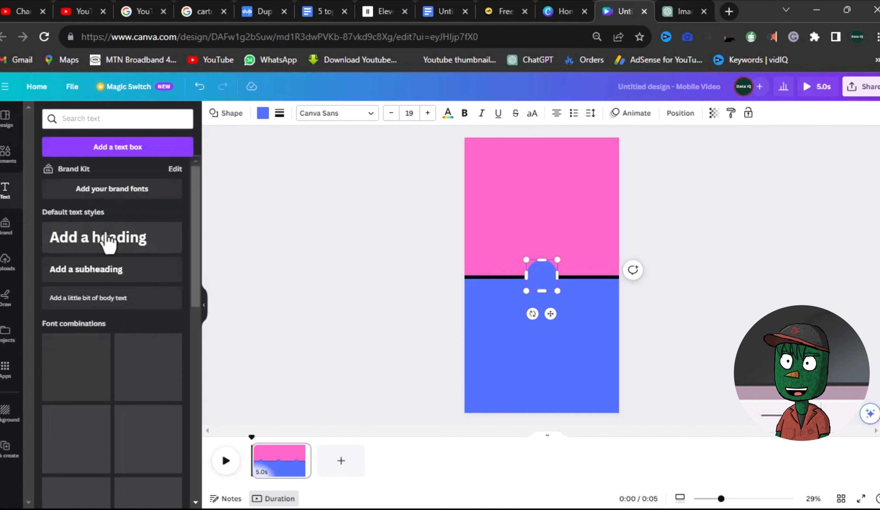
click(108, 236)
text(OR)
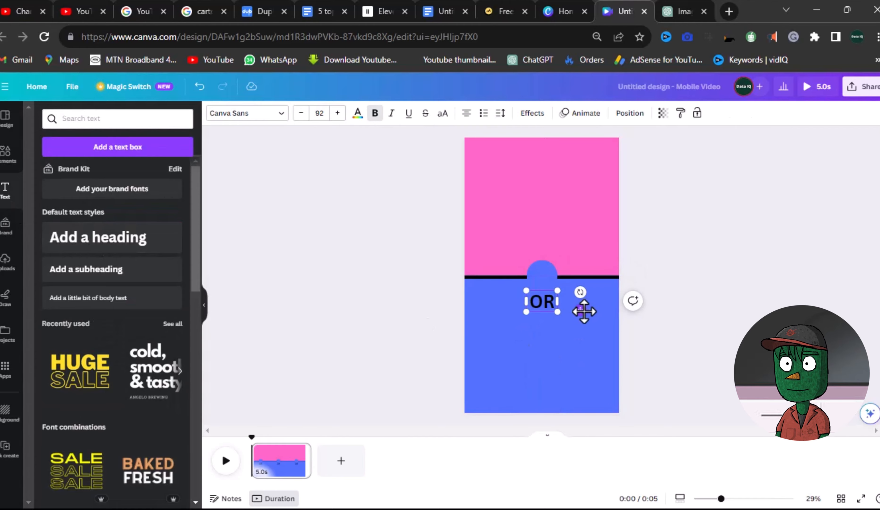
drag(583, 310, 576, 285)
- Set the "OR" text to the Sifonn font at size 70 in white
click(263, 115)
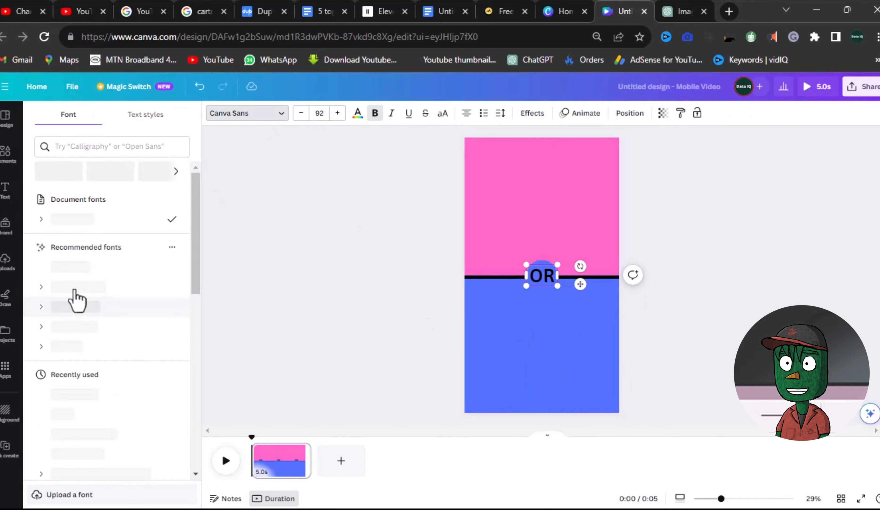
click(92, 417)
click(316, 113)
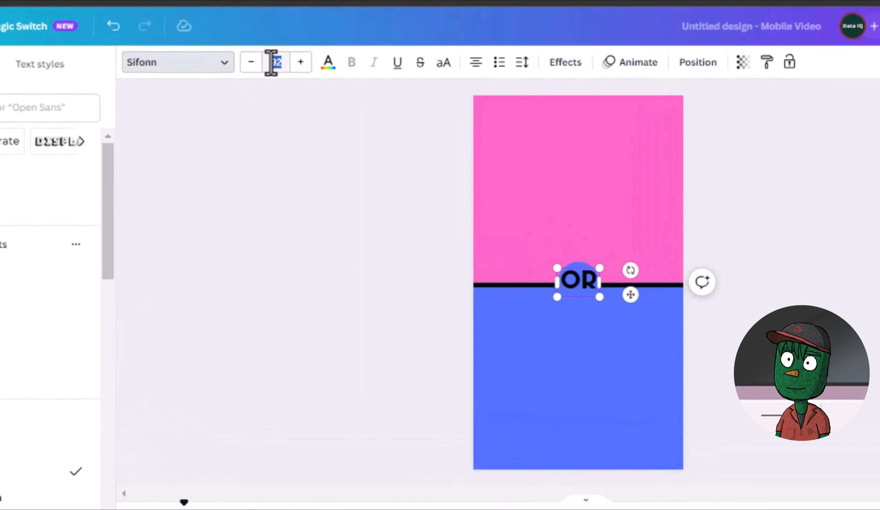
text(70)
click(322, 63)
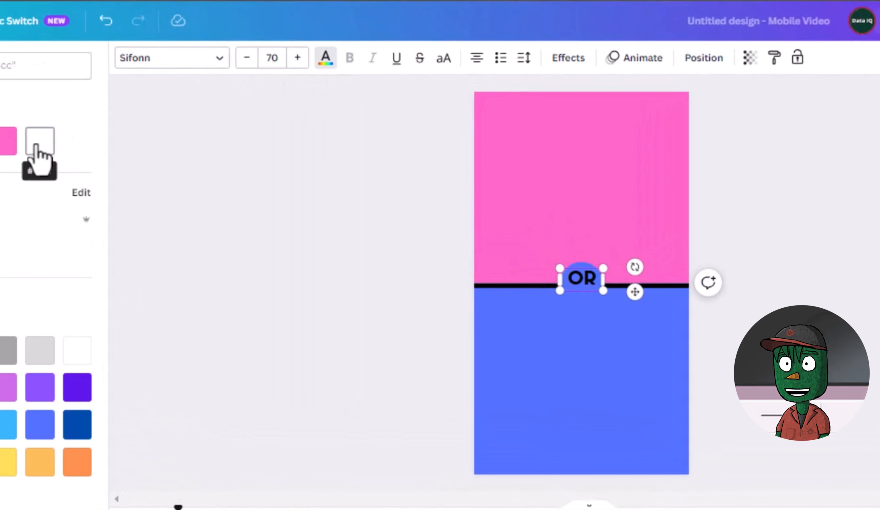
click(40, 140)
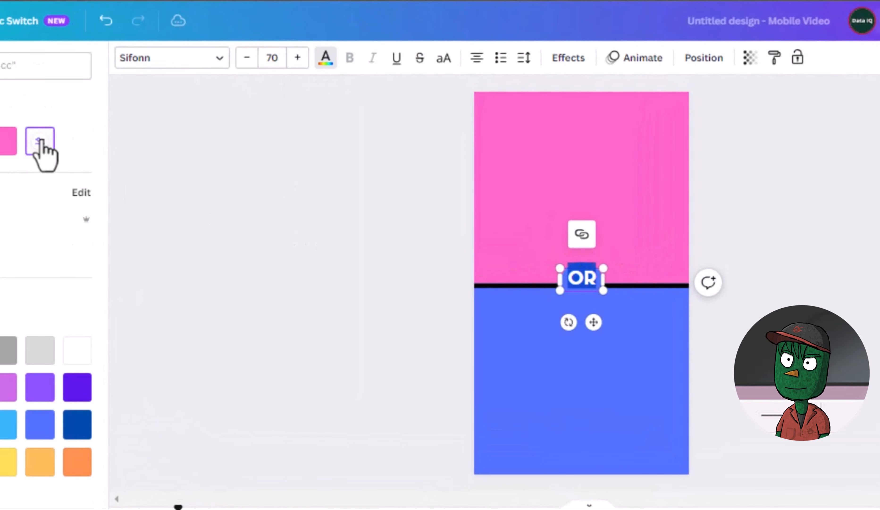
- Move the "OR" text slightly to centre it within the circle
click(329, 68)
click(503, 194)
click(565, 431)
click(450, 308)
drag(583, 276, 584, 283)
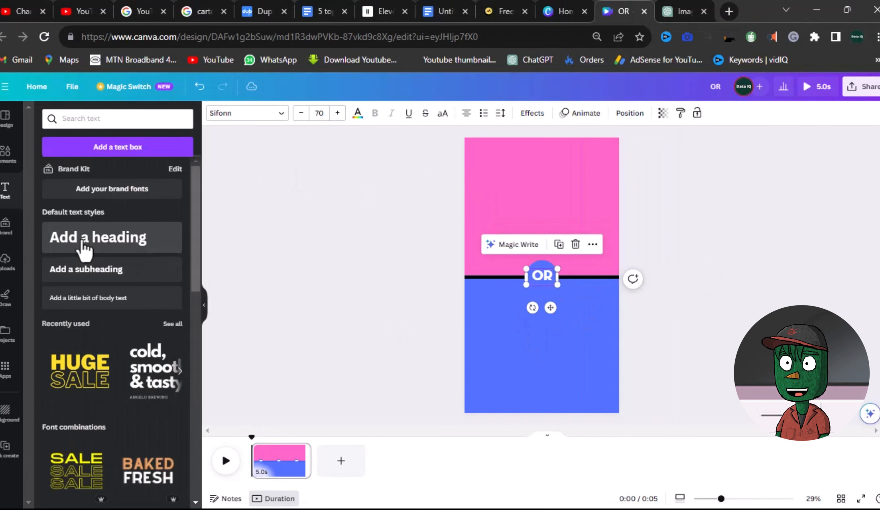
- Add a heading reading "COFFEE", widen it to a single line and place it on the pink half above the circle
click(81, 246)
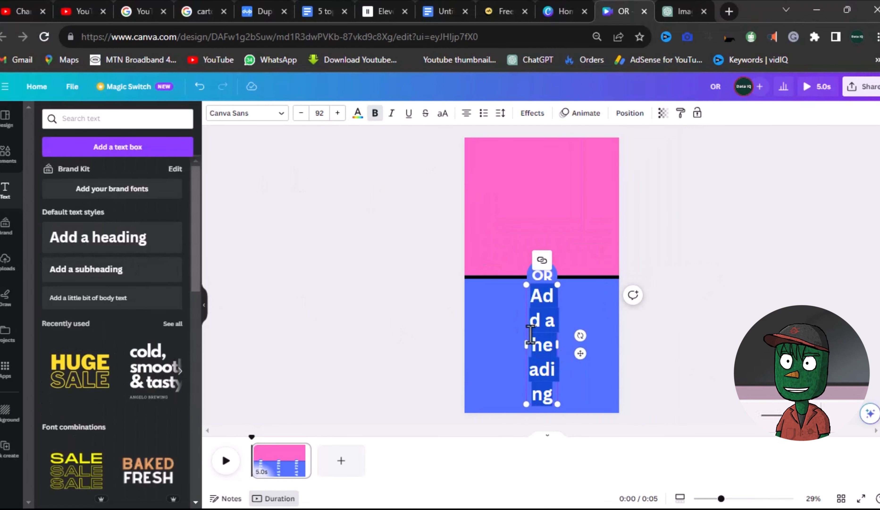
text(COFFEE)
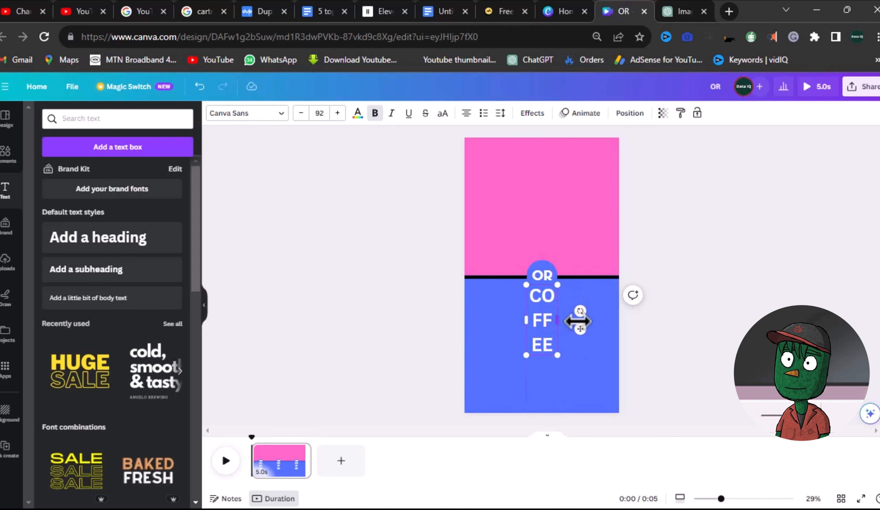
drag(578, 320, 549, 245)
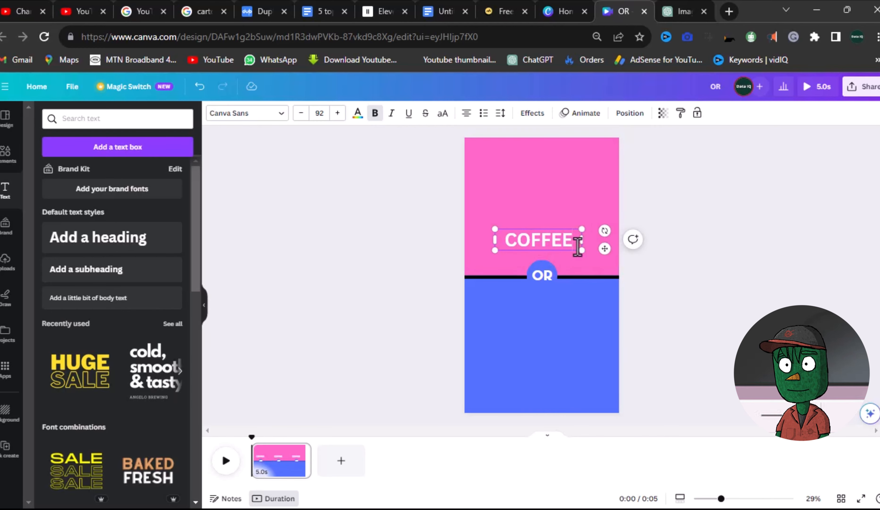
- Apply the Typewriter animation to the "COFFEE" text
click(574, 121)
click(58, 434)
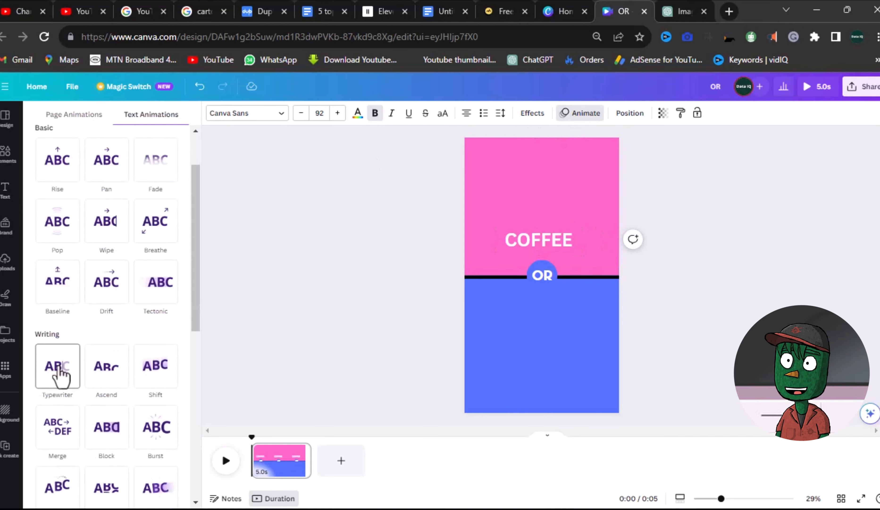
click(92, 354)
- Give the "COFFEE" text a black Outline effect and increase the outline thickness
click(533, 115)
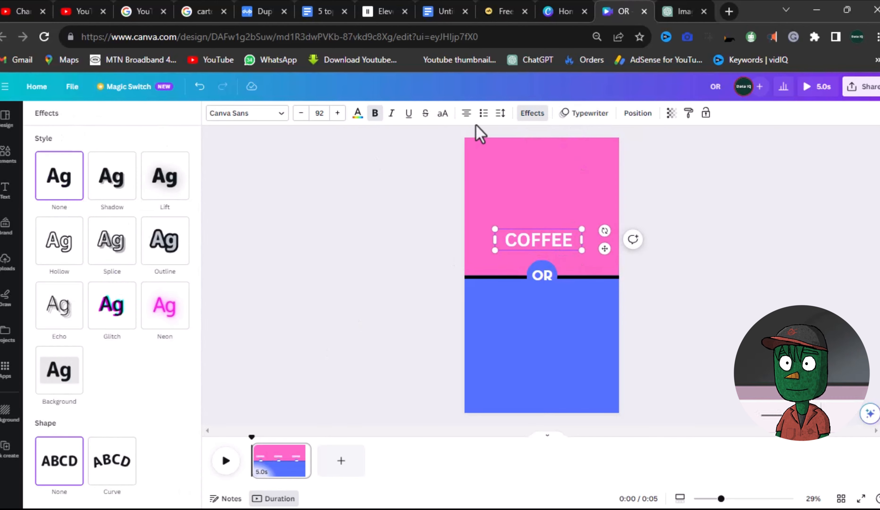
click(166, 256)
click(170, 312)
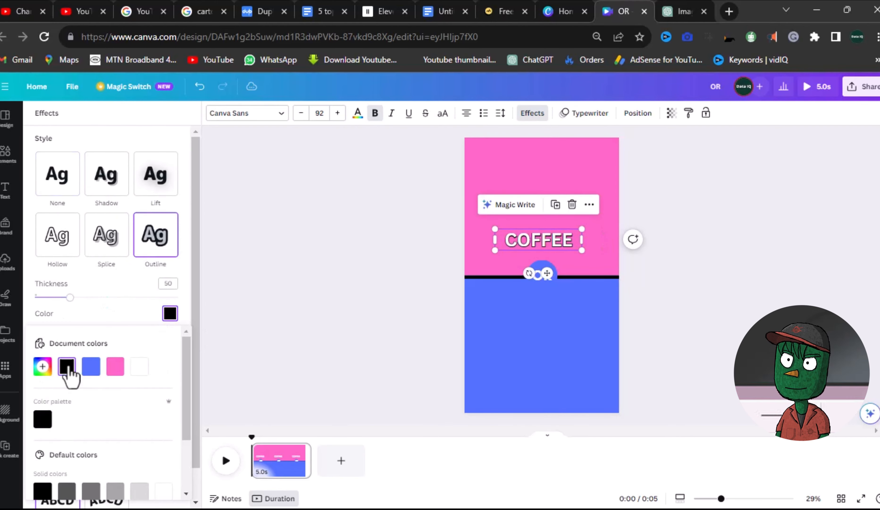
drag(72, 296, 92, 296)
- Change the "COFFEE" font to Sifonn and centre the text above the circle
click(264, 113)
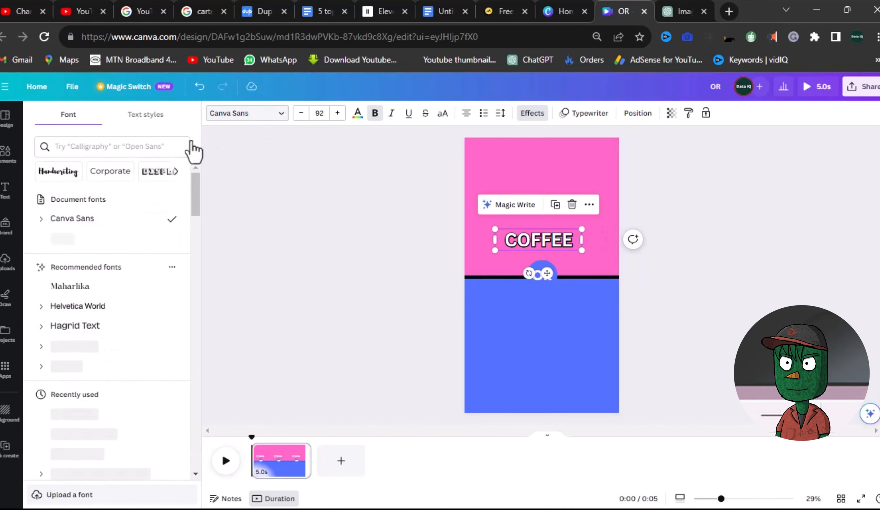
click(83, 245)
drag(539, 239, 542, 244)
- Duplicate the "COFFEE" text, move the copy below the circle and change its wording to "TEA"
click(560, 210)
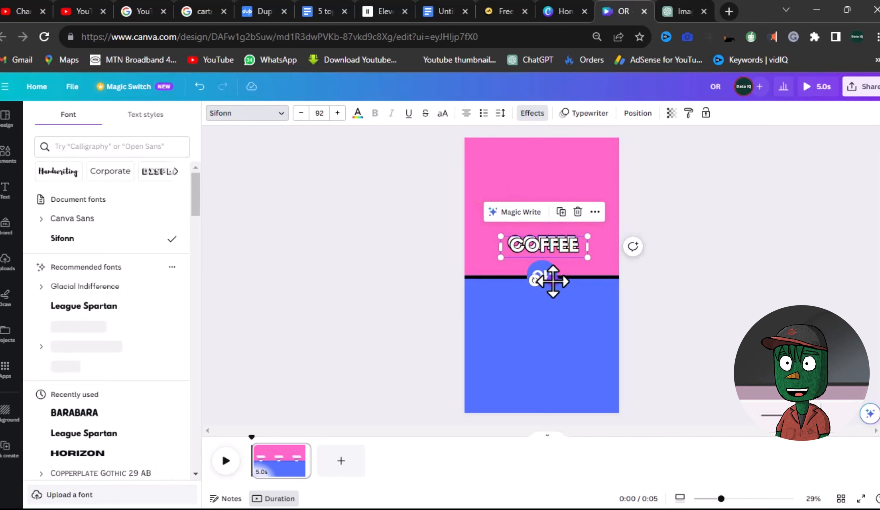
drag(551, 279, 551, 349)
double_click(542, 306)
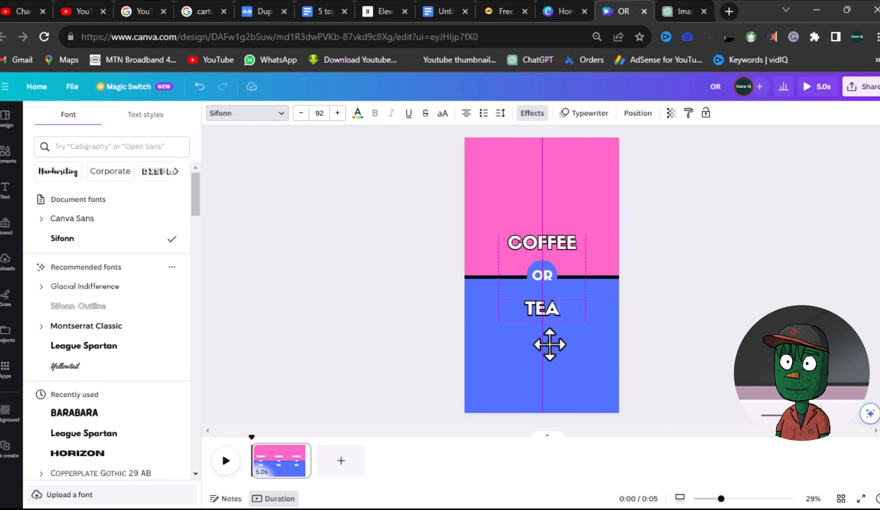
- Apply the Pop animation with the Pulse motion effect to the "OR" text
click(552, 280)
click(565, 113)
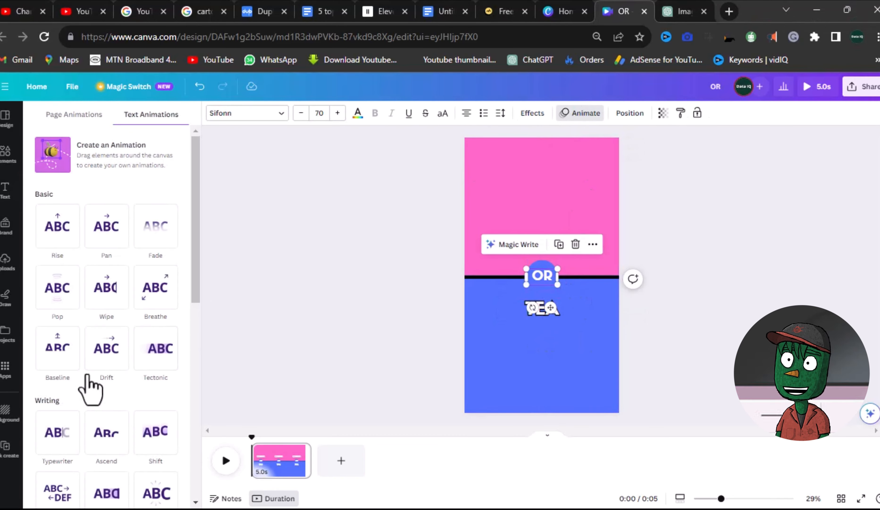
click(58, 291)
scroll(157, 392, down, 8)
scroll(159, 403, down, 5)
click(157, 364)
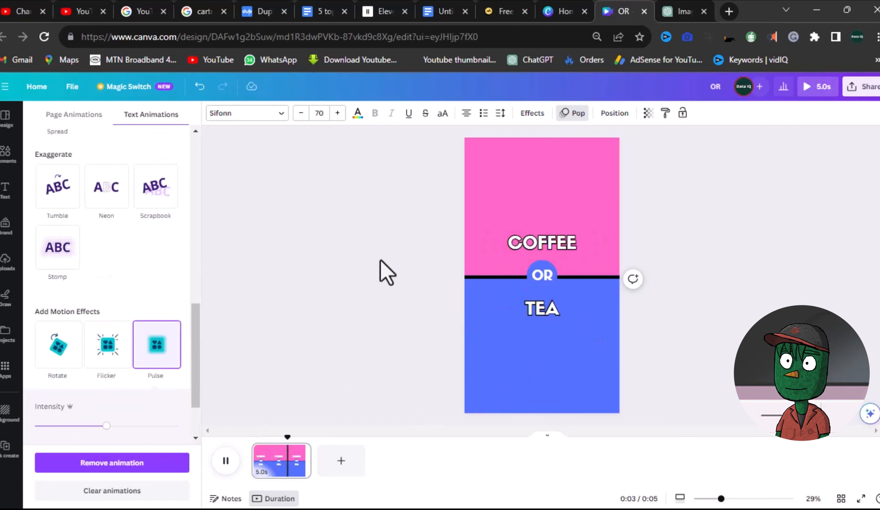
- Add a heading reading "60%" and place it above the "COFFEE" text
click(6, 191)
click(92, 250)
text(OR)
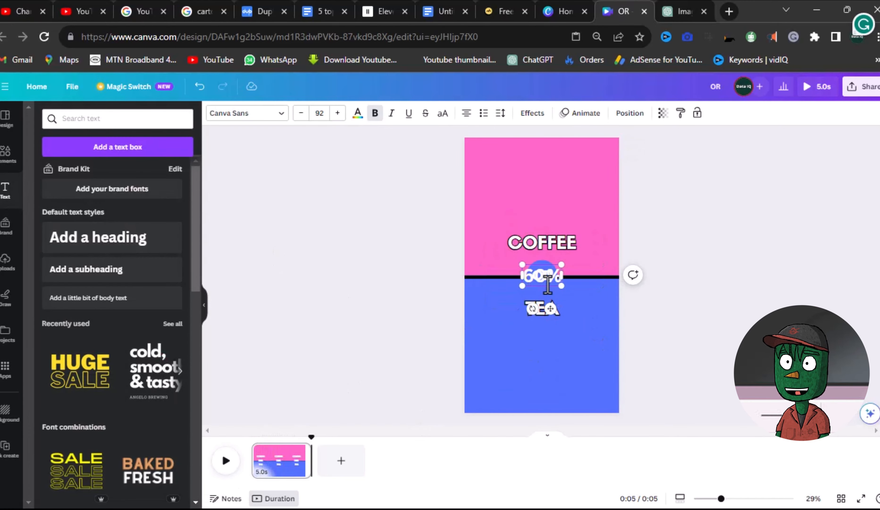
drag(548, 284, 550, 357)
- Copy the "60%" text, place the copy below "TEA" and change it to "40%"
right_click(545, 223)
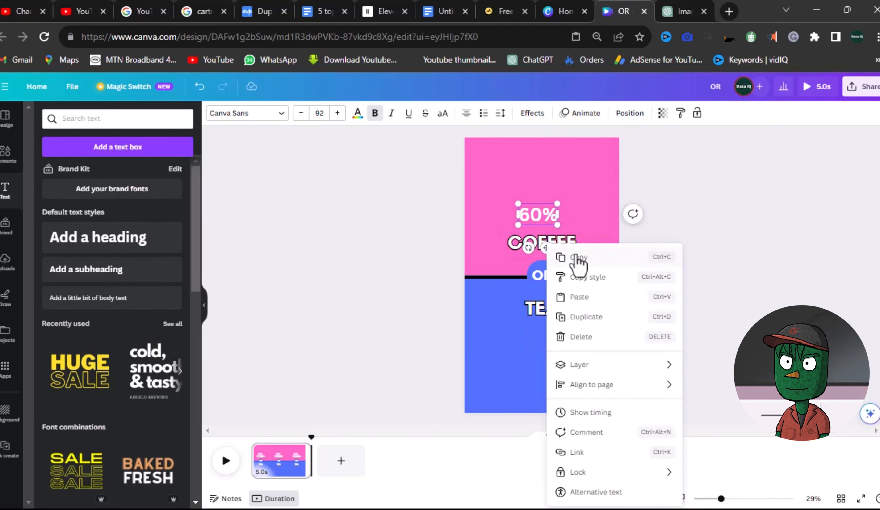
click(575, 259)
right_click(541, 219)
click(544, 352)
key(ctrl+v)
drag(546, 220, 547, 341)
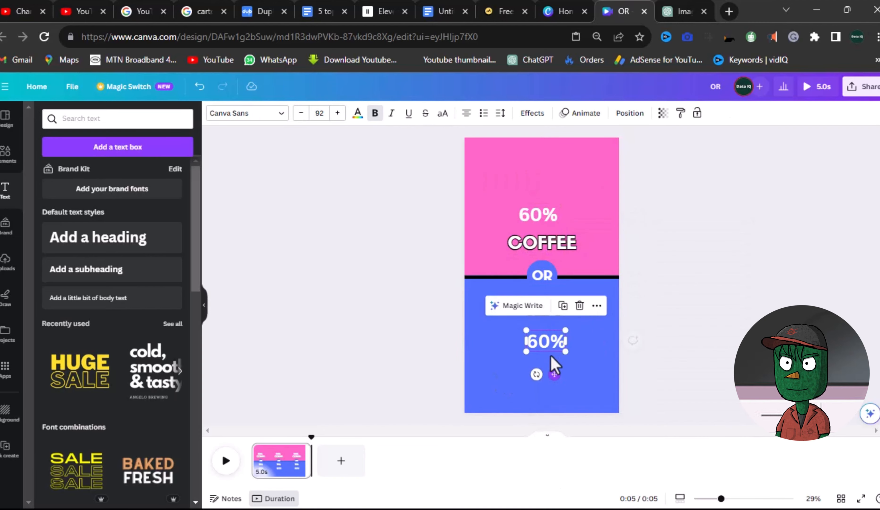
double_click(548, 341)
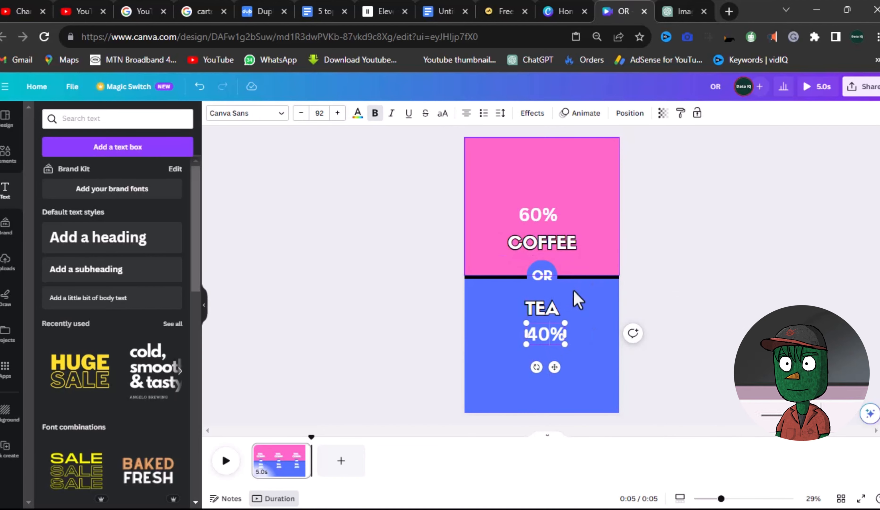
- Show the element timing and trim the starts of the "COFFEE" and "TEA" texts so that "TEA" begins at about 1.3 seconds
click(541, 243)
right_click(531, 239)
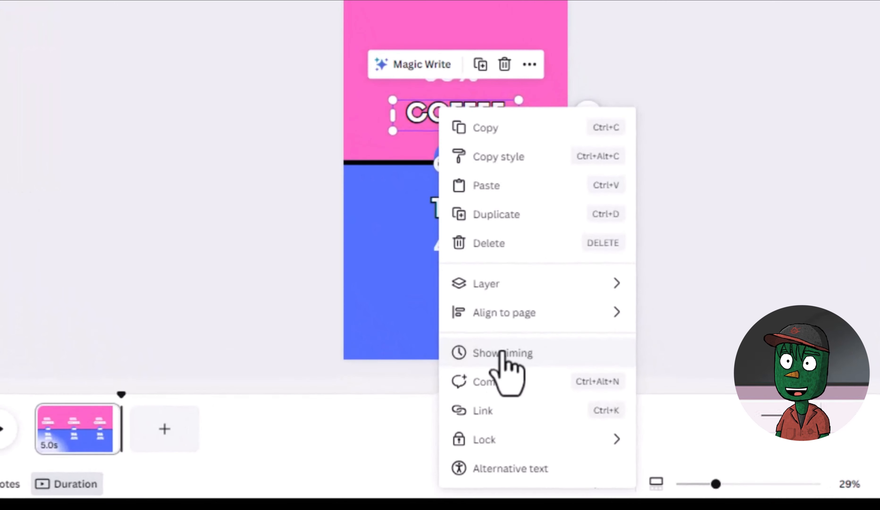
click(560, 399)
drag(102, 381, 41, 383)
click(442, 190)
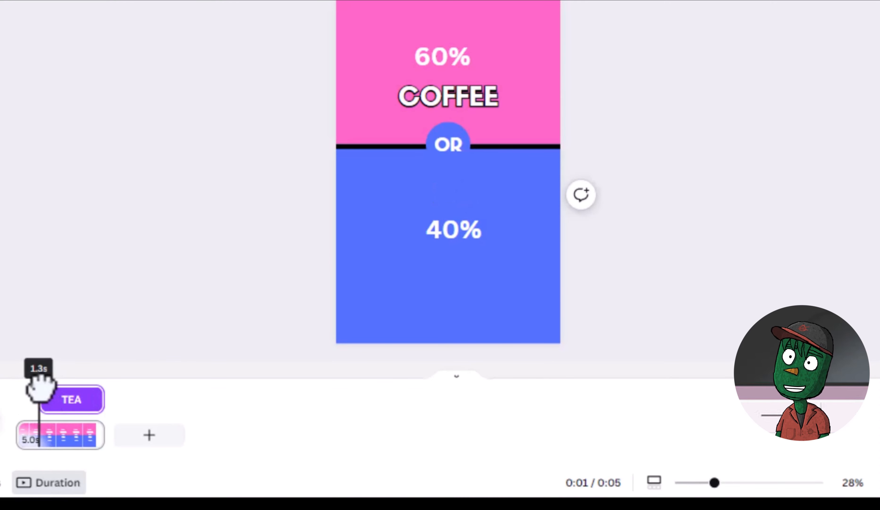
- Trim the end of the "COFFEE" text to a 3.4-second duration and end the "TEA" text at the same moment
drag(39, 381, 85, 400)
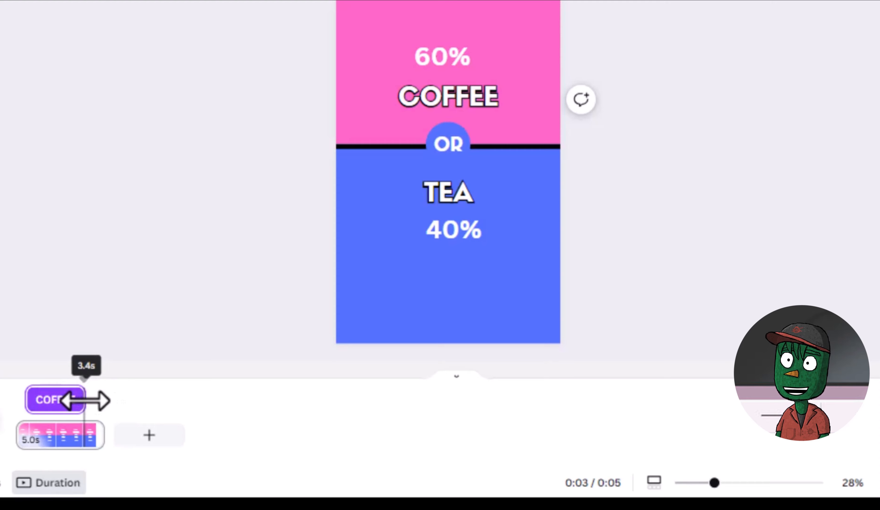
click(444, 196)
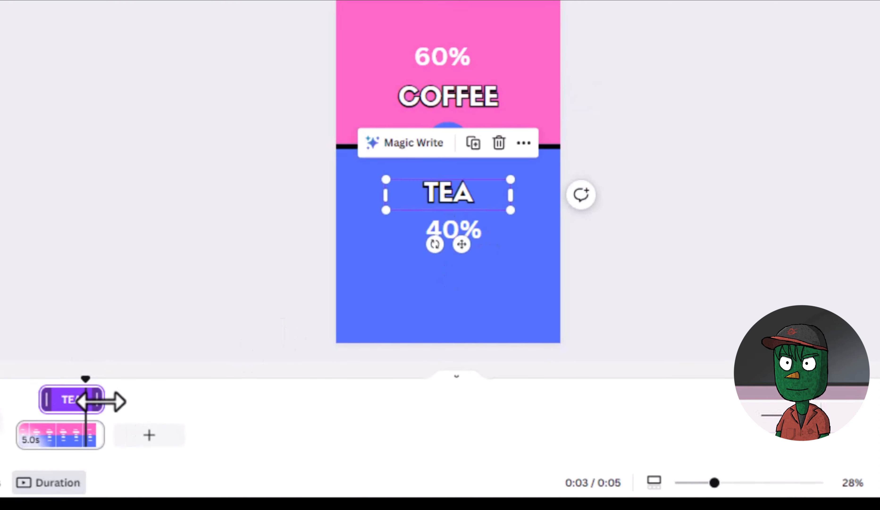
drag(101, 401, 84, 400)
click(445, 99)
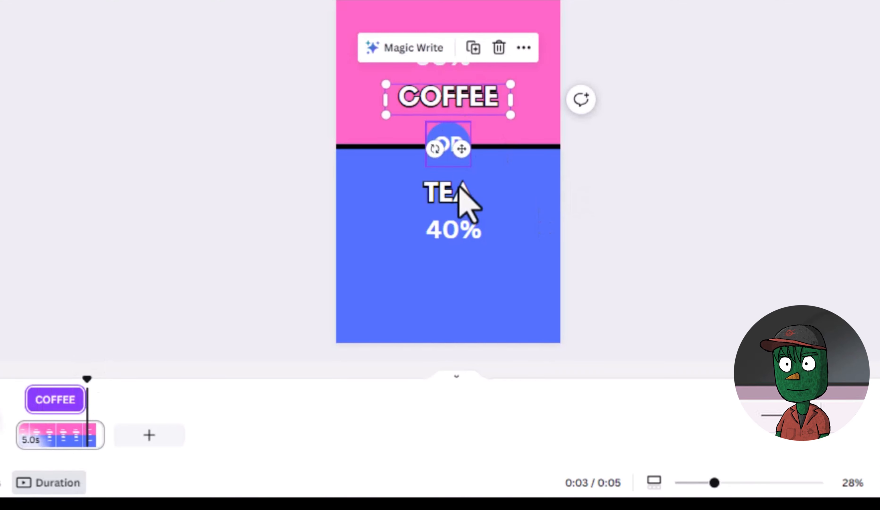
click(457, 191)
- Trim the starts of the "60%" and "40%" texts so they show only in the video's last 1.0 second, and play the result
click(525, 38)
drag(79, 402, 157, 423)
click(542, 222)
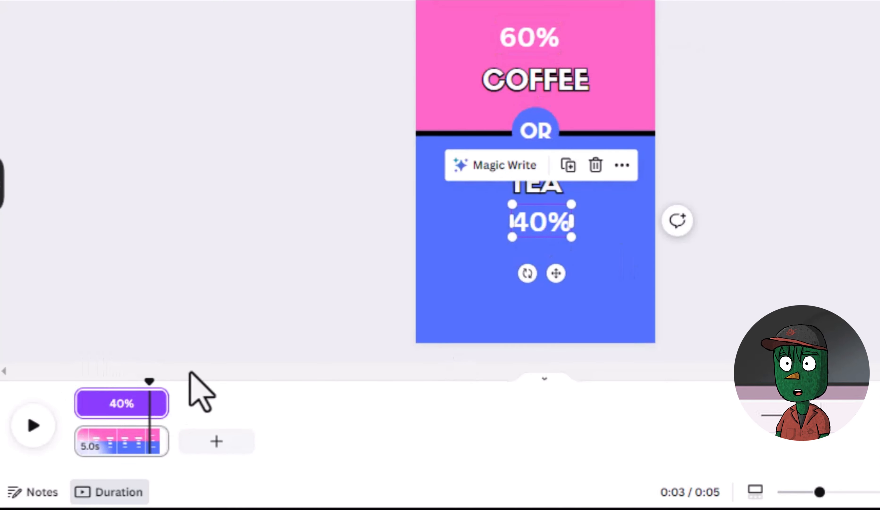
drag(82, 402, 153, 423)
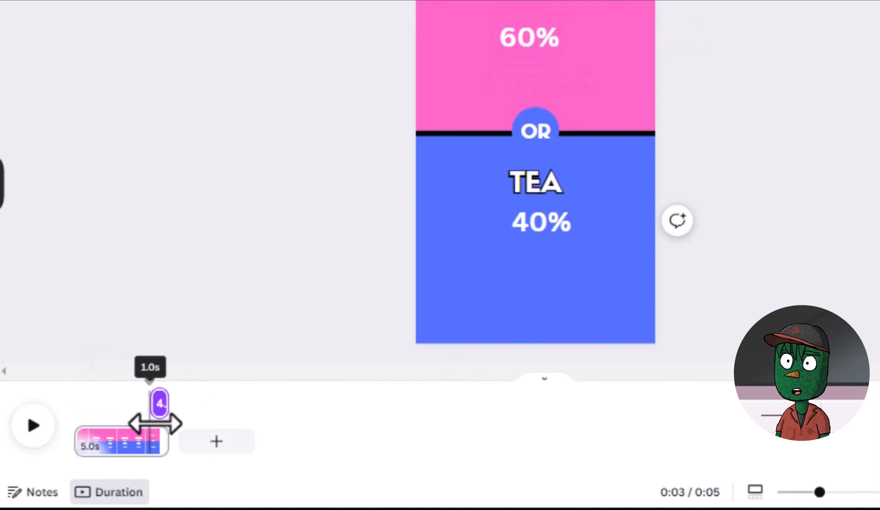
click(33, 426)
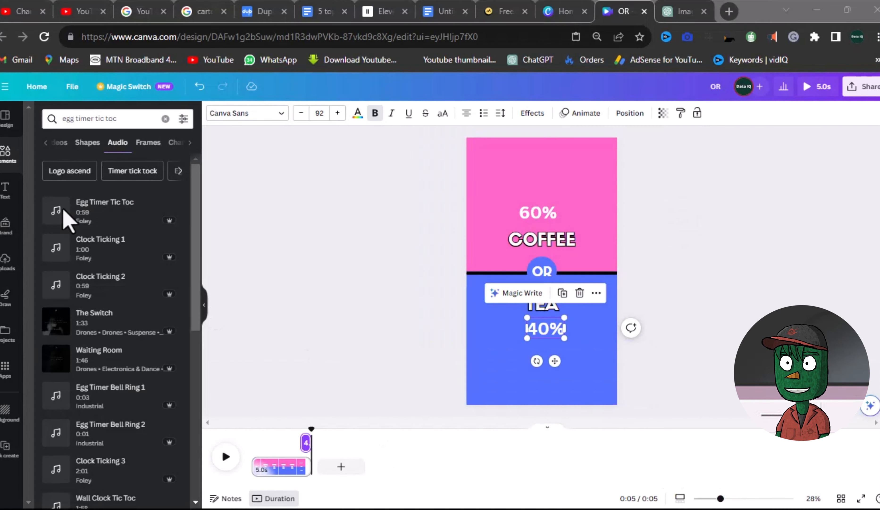
- Add the Egg Timer Tic Toc sound, trim it to 2.0 seconds between the "TEA" entrance and the percentages, and preview the video
drag(68, 217, 262, 485)
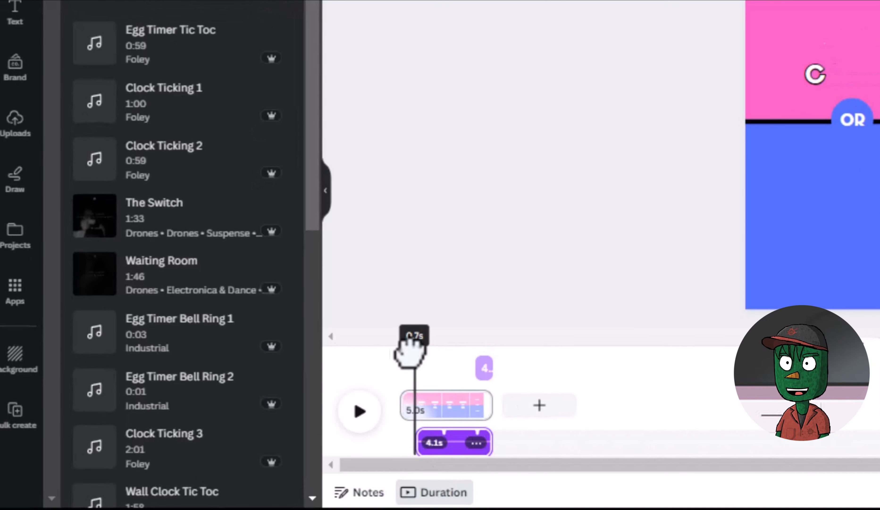
drag(411, 339, 433, 341)
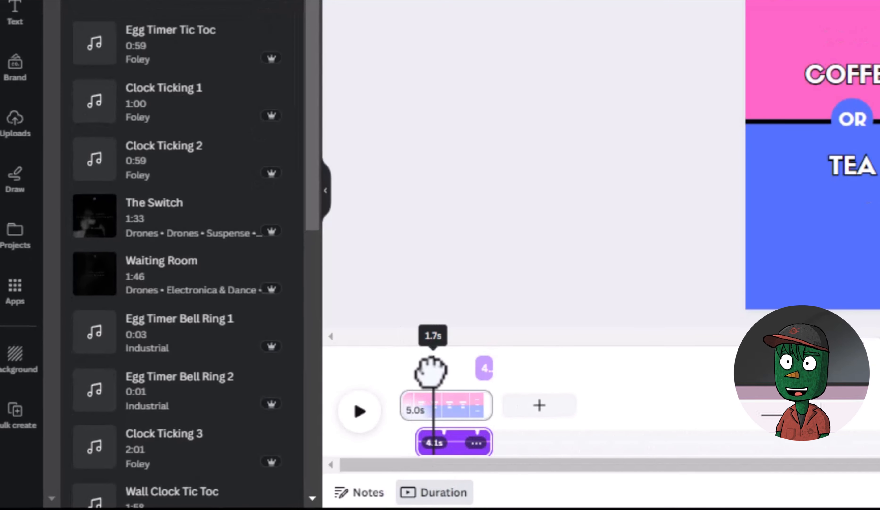
drag(418, 442, 433, 442)
drag(432, 366, 468, 364)
drag(490, 441, 470, 442)
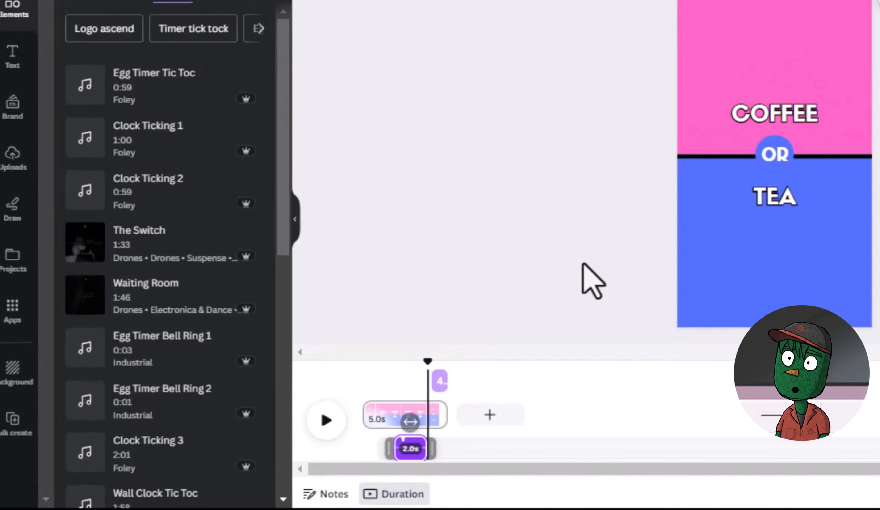
drag(428, 360, 337, 354)
click(327, 420)
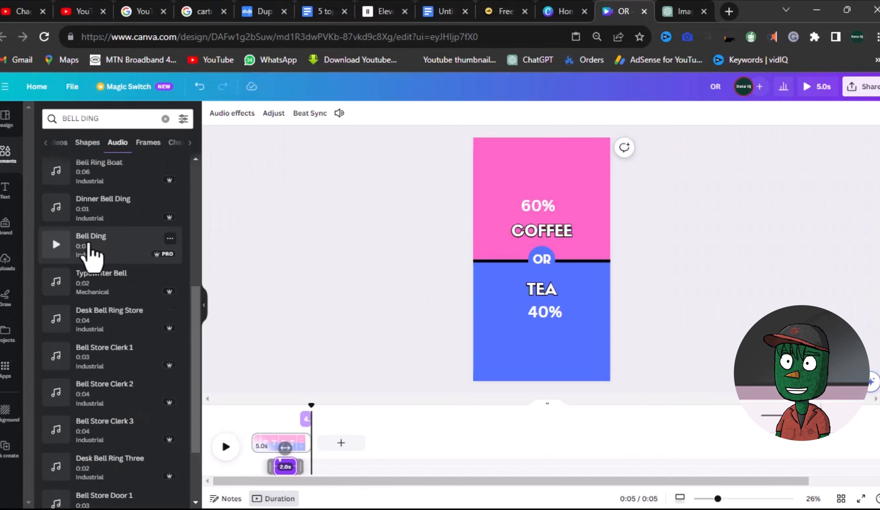
- Add the Bell Ding sound after the ticking, where the percentages appear, and play the video
drag(89, 252, 306, 468)
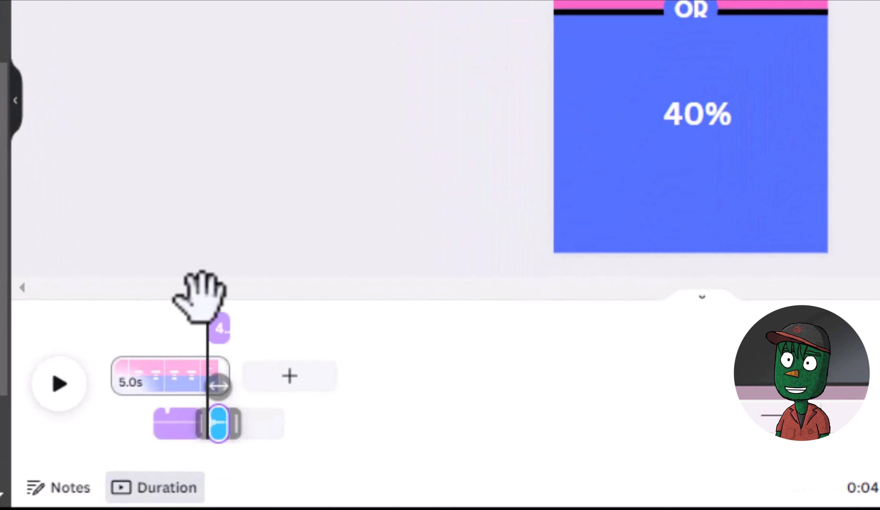
click(226, 446)
click(59, 383)
click(59, 383)
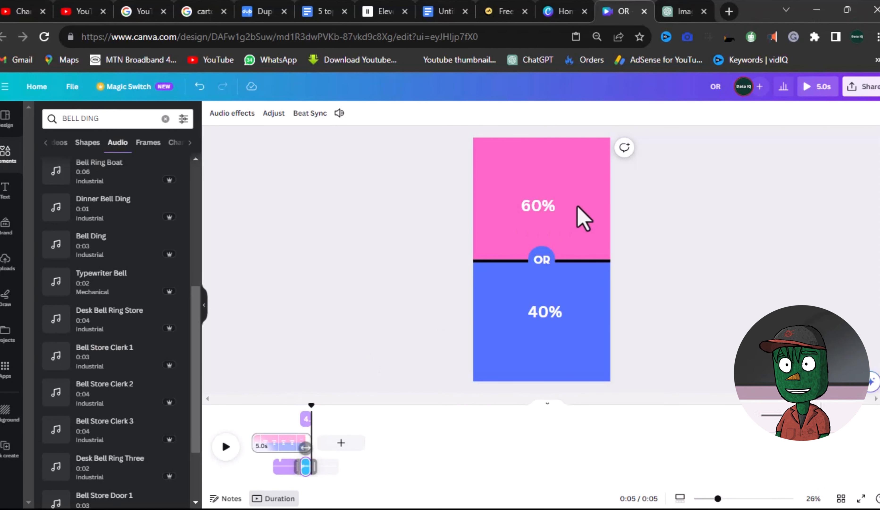
- Move the "60%" text onto "COFFEE" and the "40%" text onto "TEA", and play the video
click(542, 206)
drag(546, 238, 550, 263)
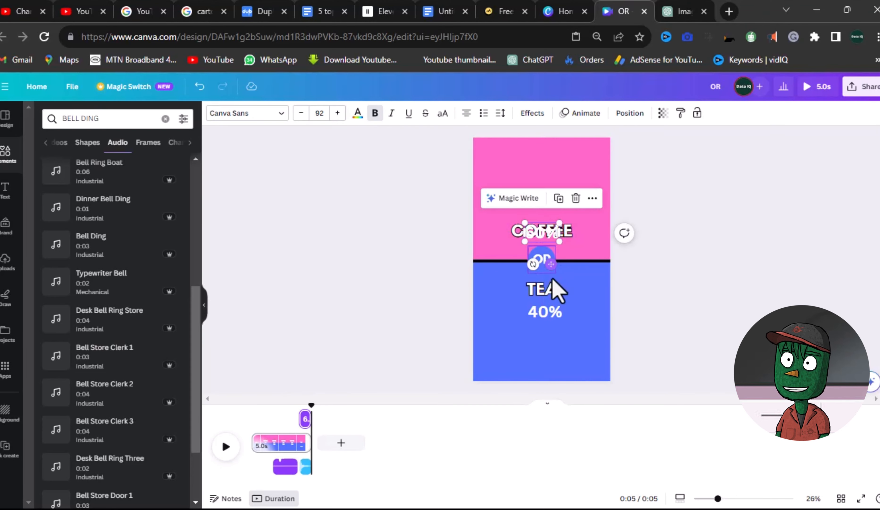
click(547, 314)
drag(552, 341, 551, 328)
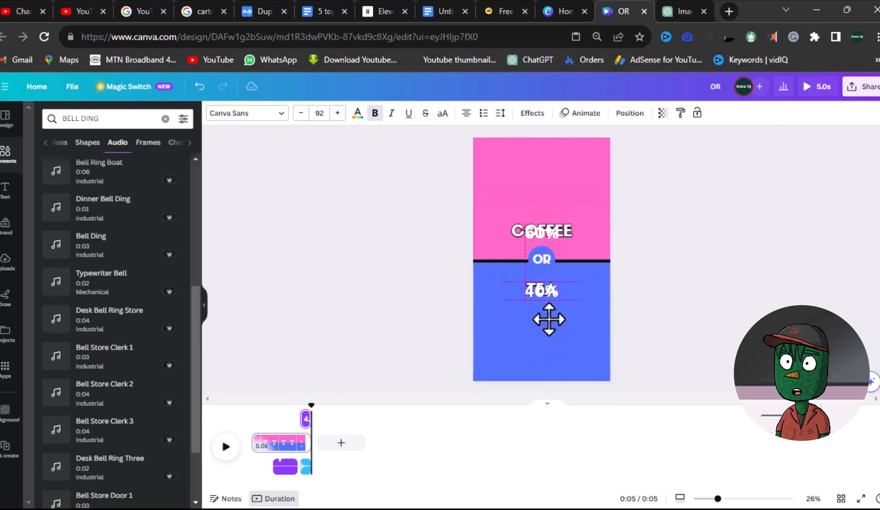
drag(551, 322, 551, 322)
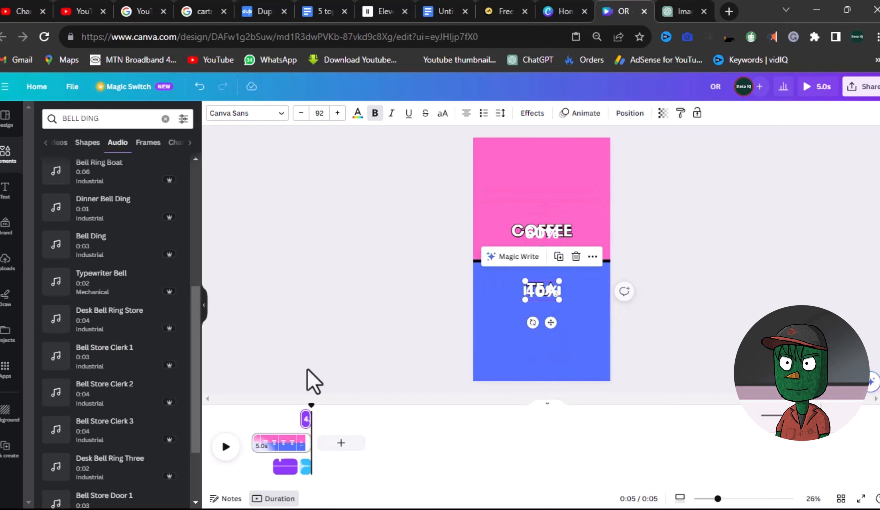
click(226, 446)
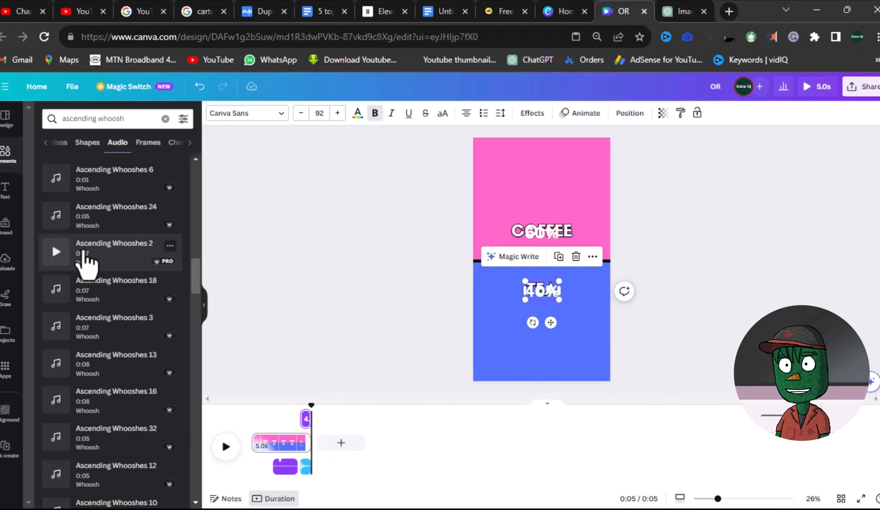
- Add the Ascending Whooshes 2 sound at the video's start, shorten it to end before the ticking, and set the playhead to about 2 seconds
drag(86, 250, 270, 466)
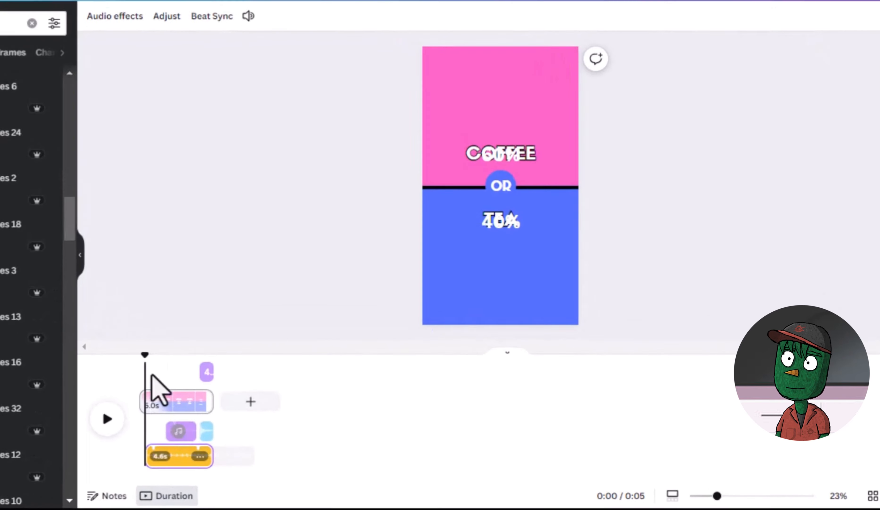
drag(166, 452, 107, 458)
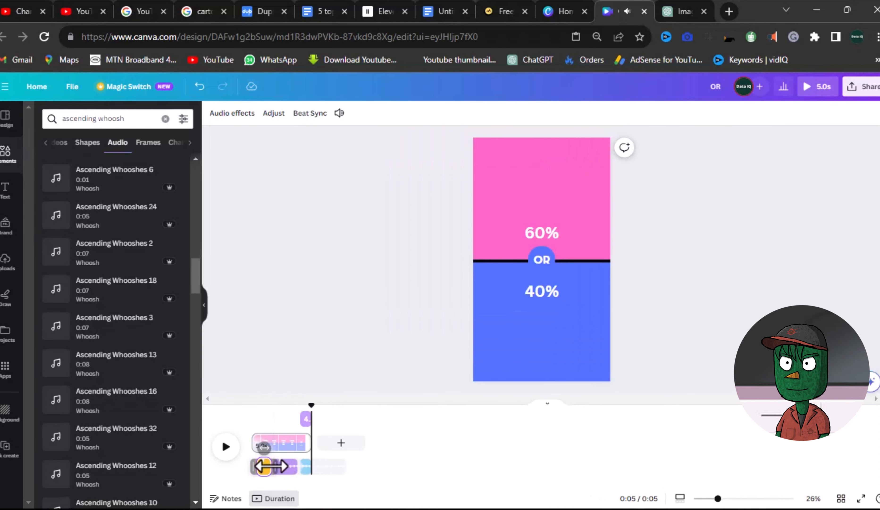
drag(271, 465, 267, 466)
click(239, 399)
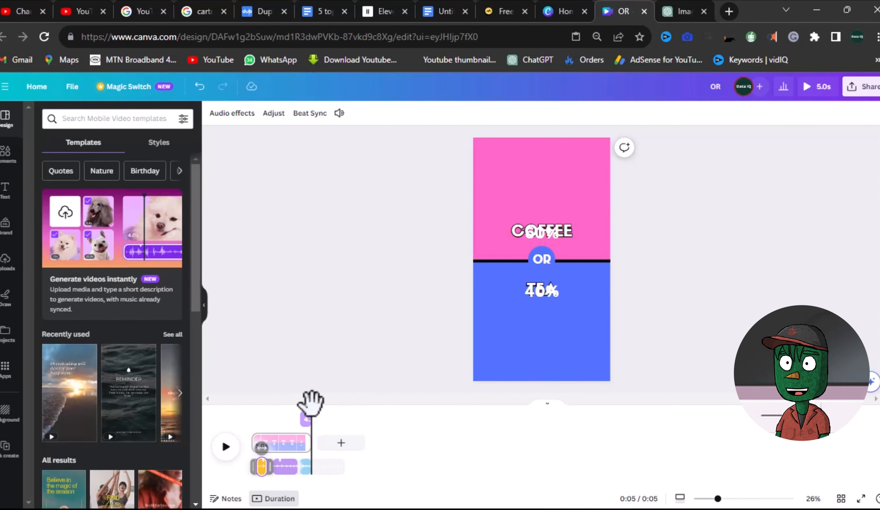
drag(311, 403, 279, 406)
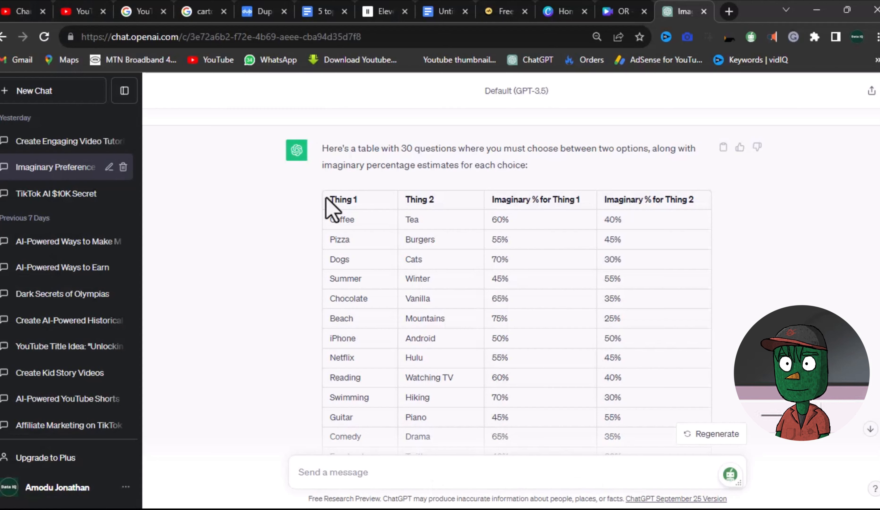
- Switch to ChatGPT and copy the table of paired choices with their imaginary percentages
drag(330, 200, 577, 312)
right_click(578, 311)
click(274, 105)
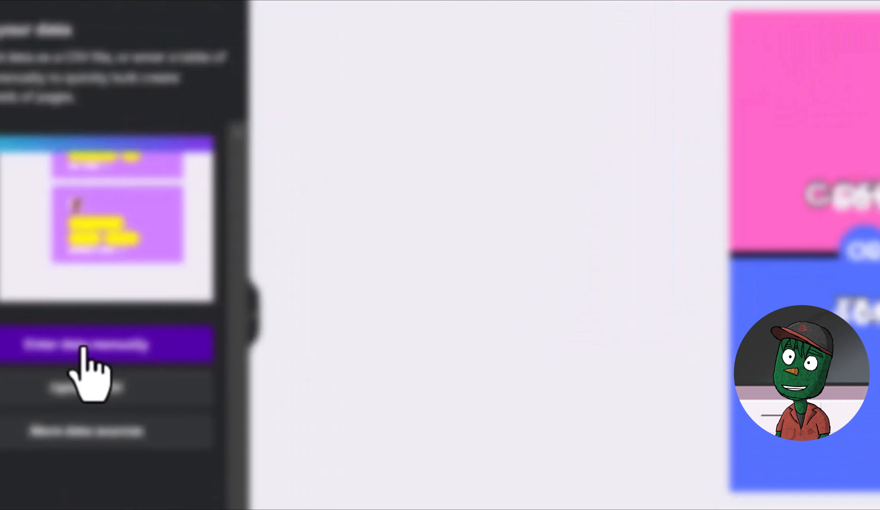
- Start manual data entry for Bulk create, clear the sample table, paste the copied choices table and accept the data
click(83, 347)
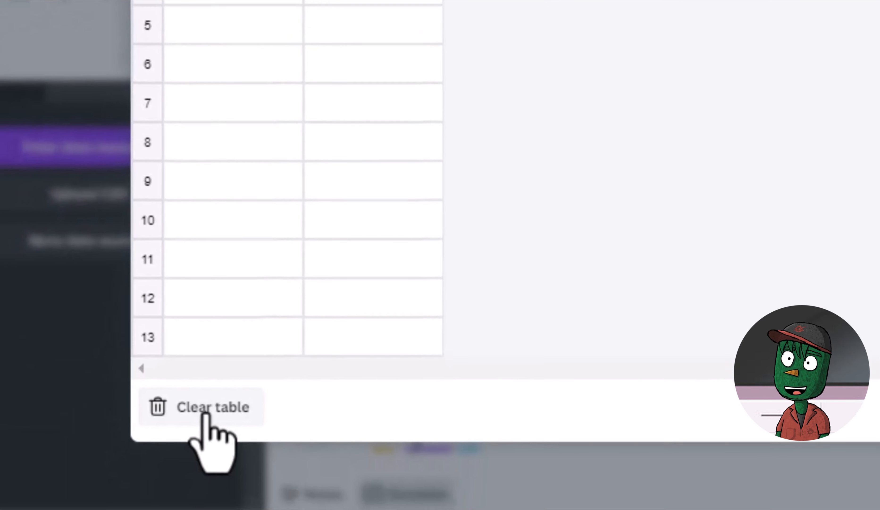
click(206, 408)
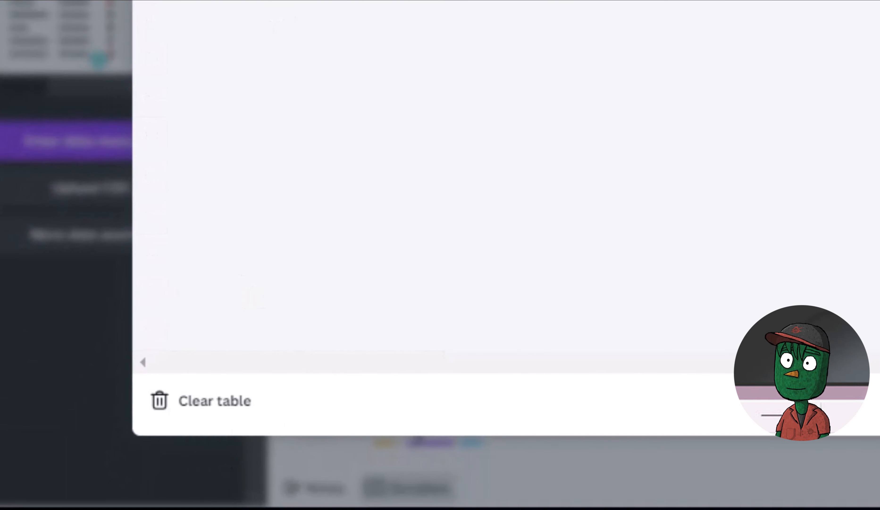
right_click(124, 105)
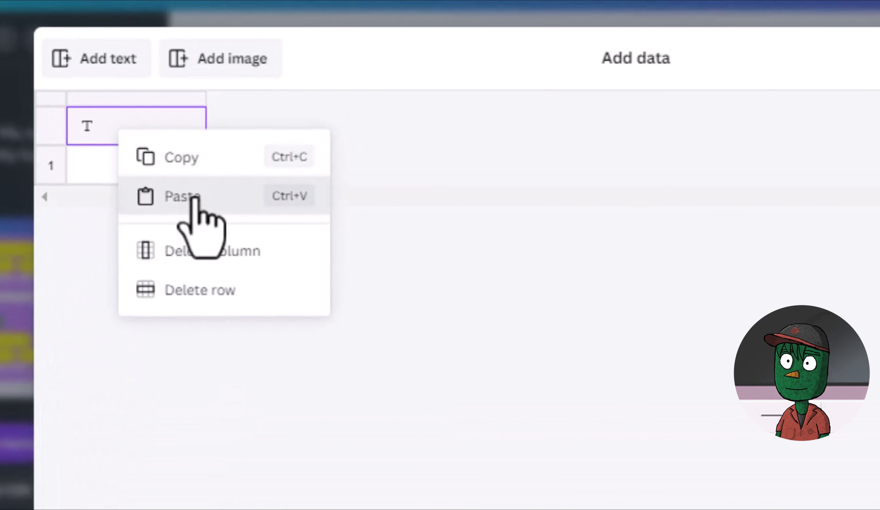
click(198, 193)
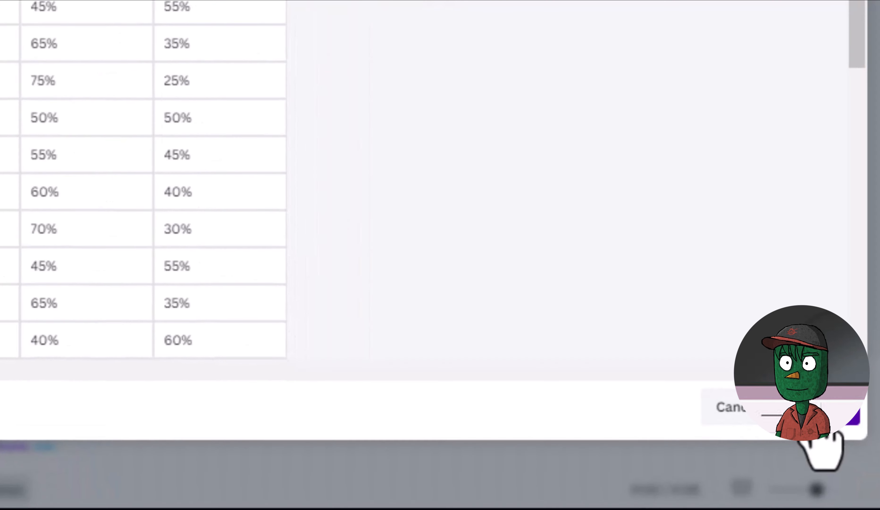
click(812, 418)
- Connect the "COFFEE" text to the Thing 1 data field and the "60%" text to Imaginary % for Thing 1
scroll(607, 322, up, 2)
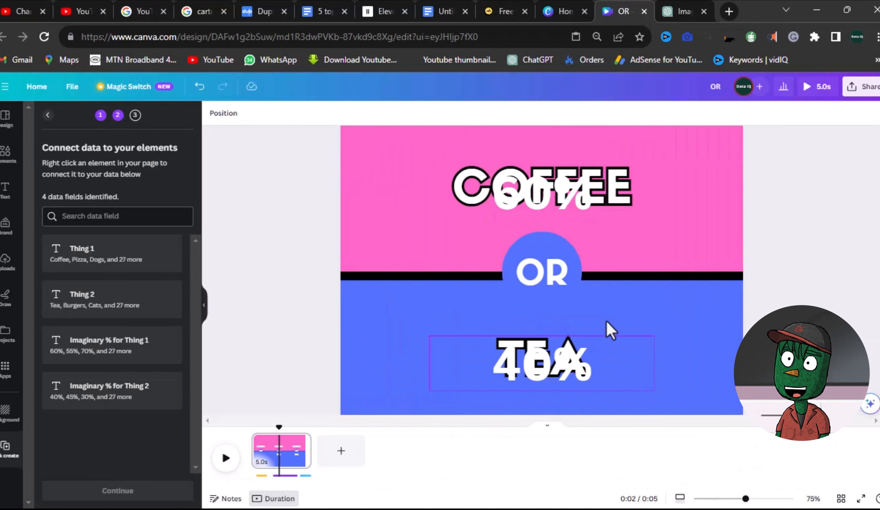
click(469, 187)
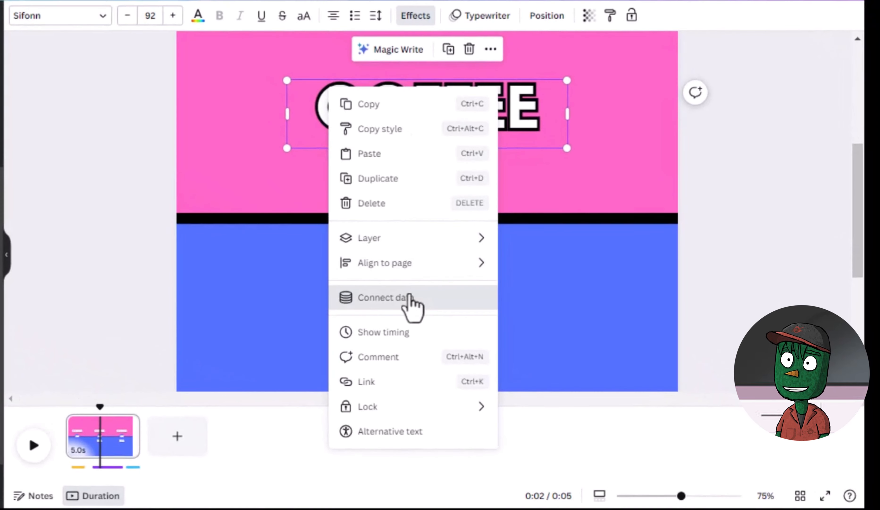
click(430, 306)
click(421, 180)
click(422, 117)
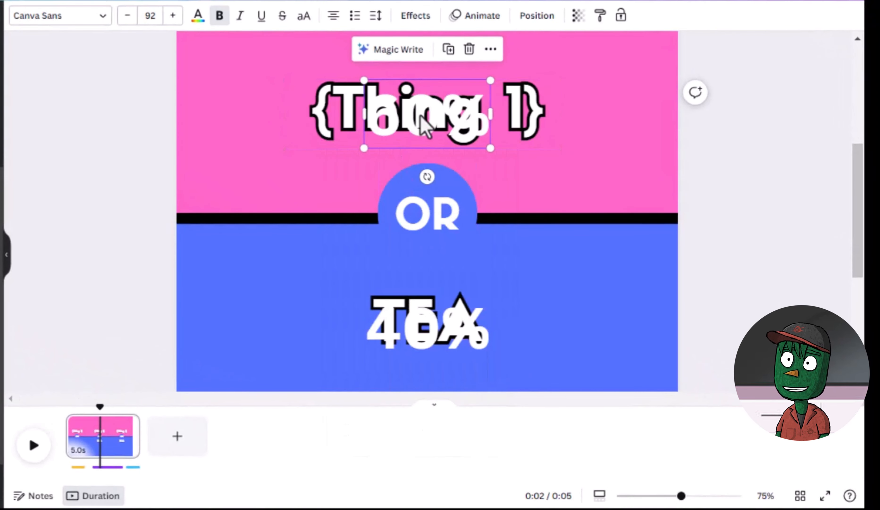
right_click(422, 119)
click(499, 325)
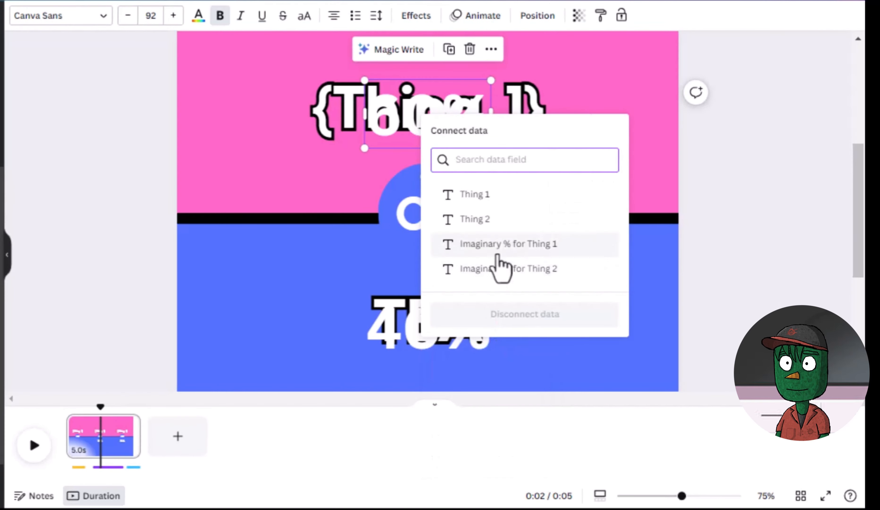
click(514, 247)
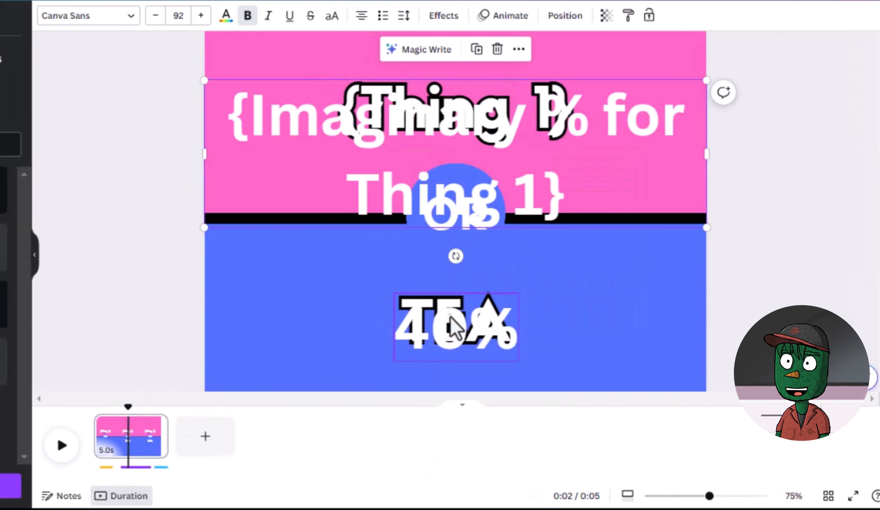
- Connect the "TEA" text to the Thing 2 data field and the "40%" text to Imaginary % for Thing 2
click(453, 325)
right_click(531, 372)
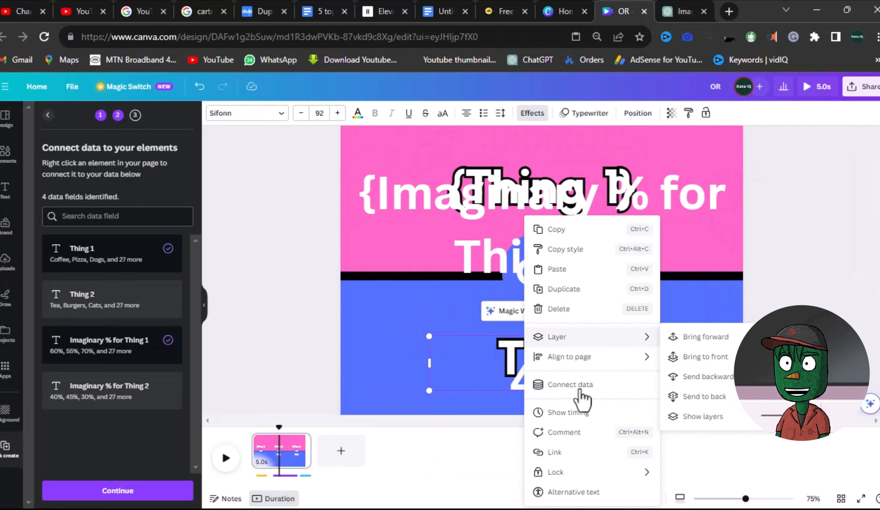
click(582, 385)
click(589, 406)
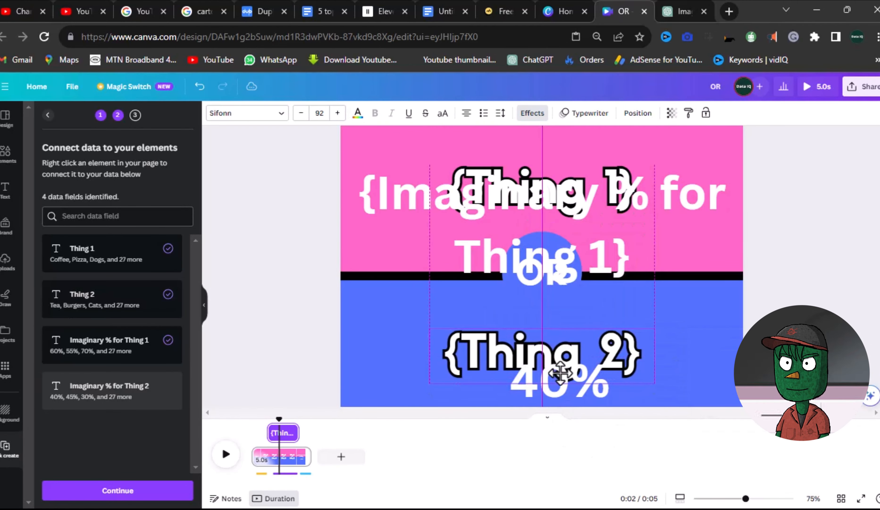
click(555, 370)
right_click(550, 359)
click(594, 384)
click(614, 451)
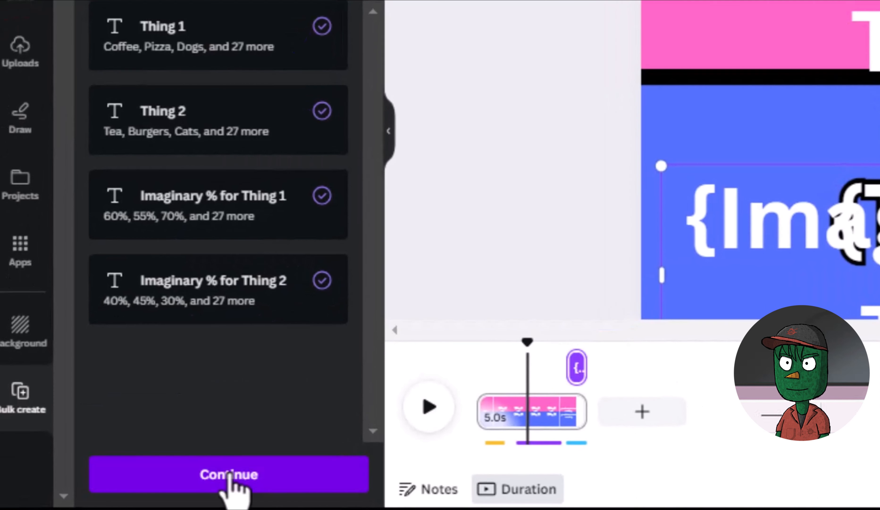
- Generate the bulk pages from the connected table data and look through the resulting timeline
click(118, 492)
click(144, 491)
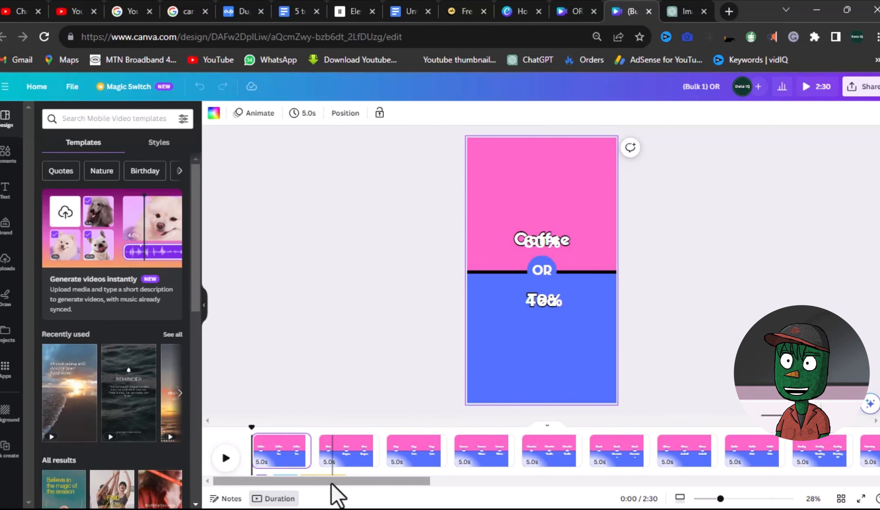
drag(368, 483, 482, 476)
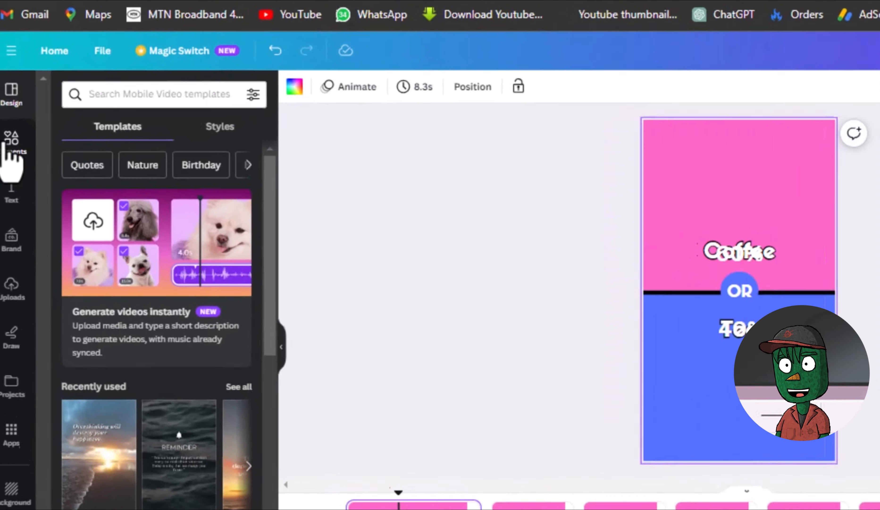
- Find coffee and tea photos in Elements, placing a reduced coffee cup in the first page's pink half and a teacup in the blue half
click(5, 154)
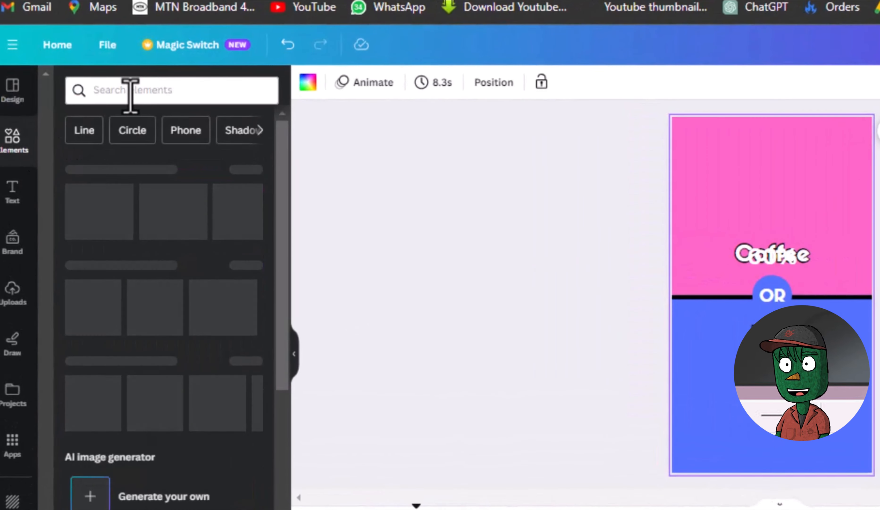
click(89, 121)
text(coFFEE)
key(Return)
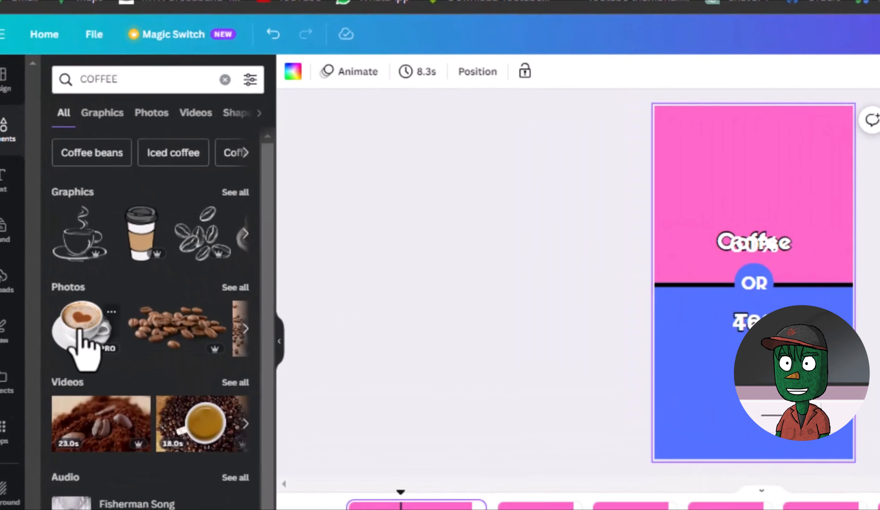
click(79, 330)
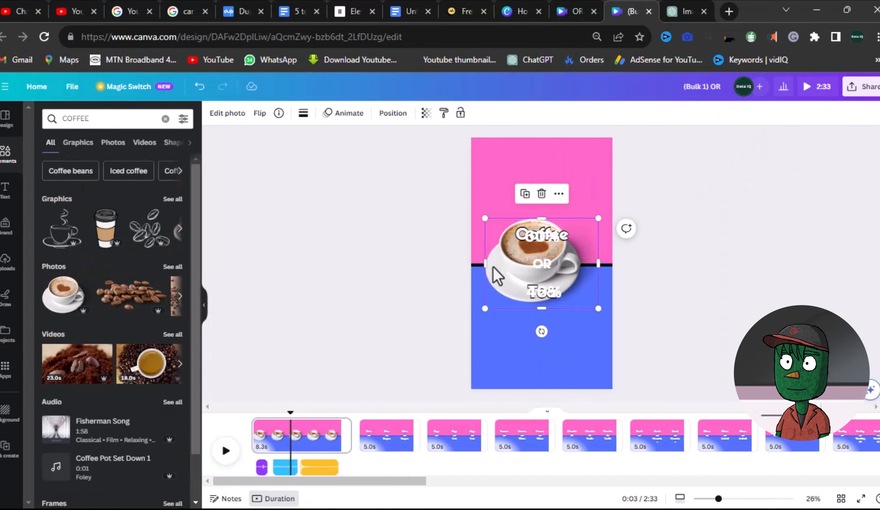
drag(497, 275, 495, 177)
drag(484, 242, 547, 210)
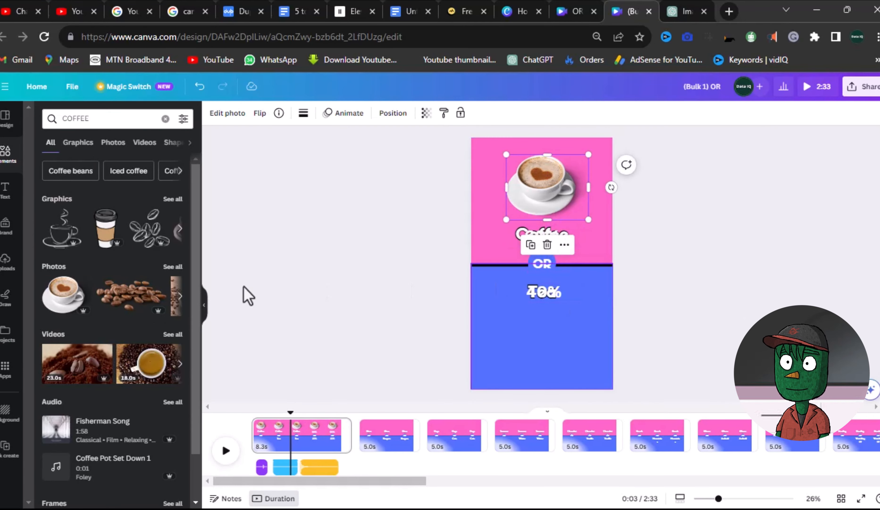
drag(76, 294, 554, 345)
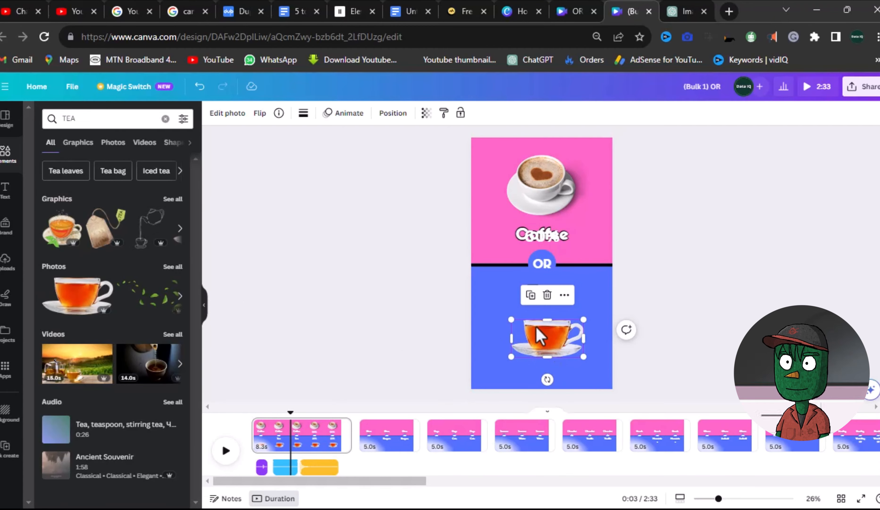
- Set the coffee cup photo's timing to start with the "Coffee" text and the teacup photo's with the "Tea" text
click(517, 234)
right_click(516, 234)
click(563, 395)
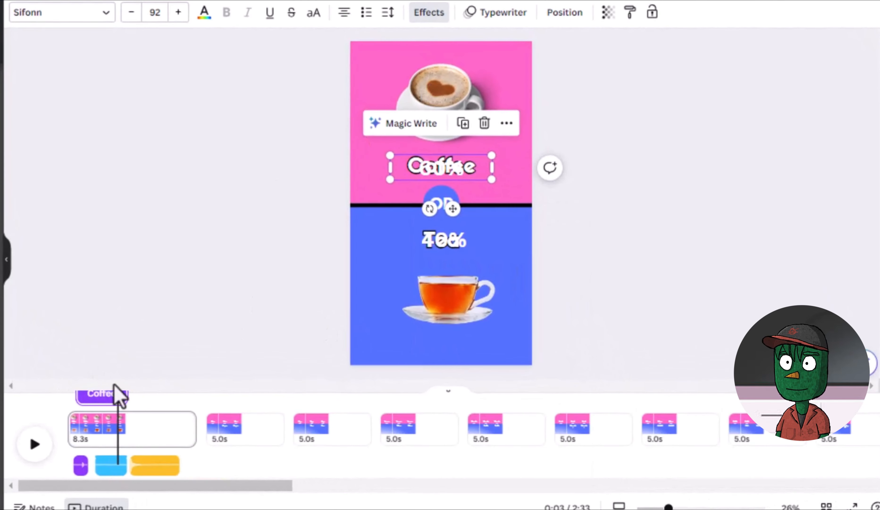
drag(120, 411, 77, 383)
click(441, 100)
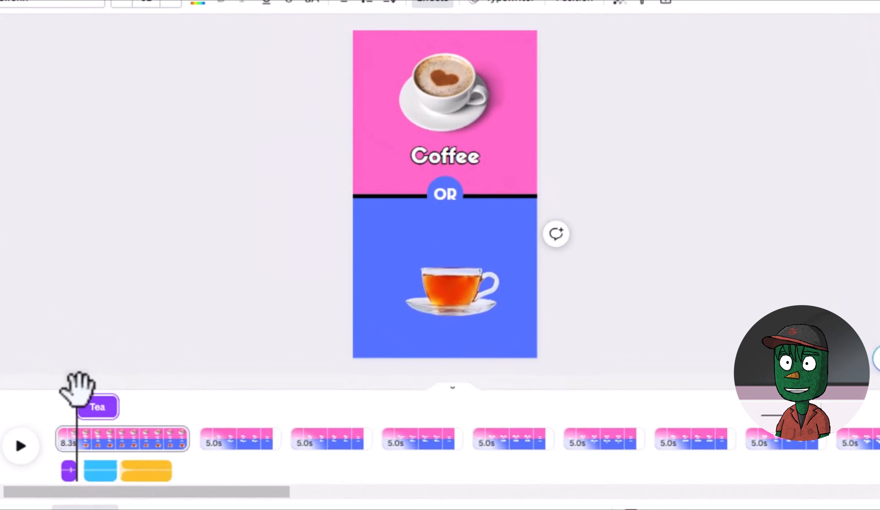
click(453, 302)
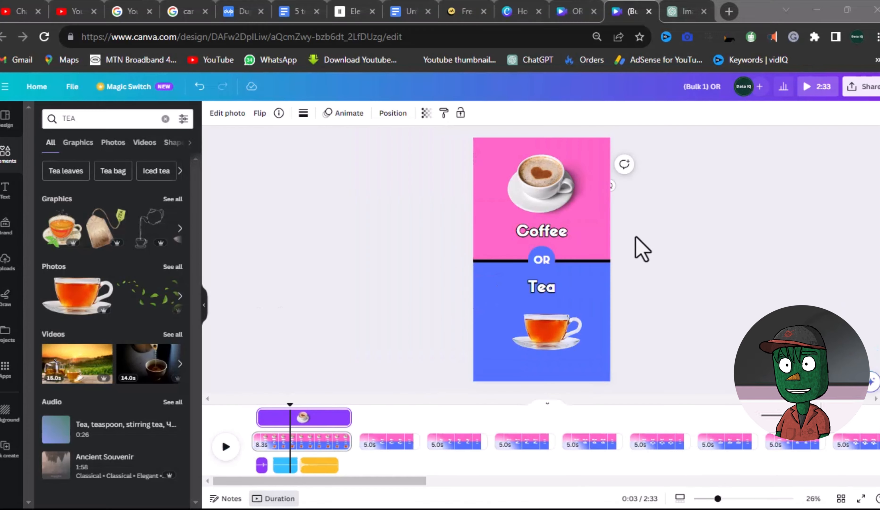
- Apply the Fade animation to the coffee cup photo and the teacup photo
click(451, 102)
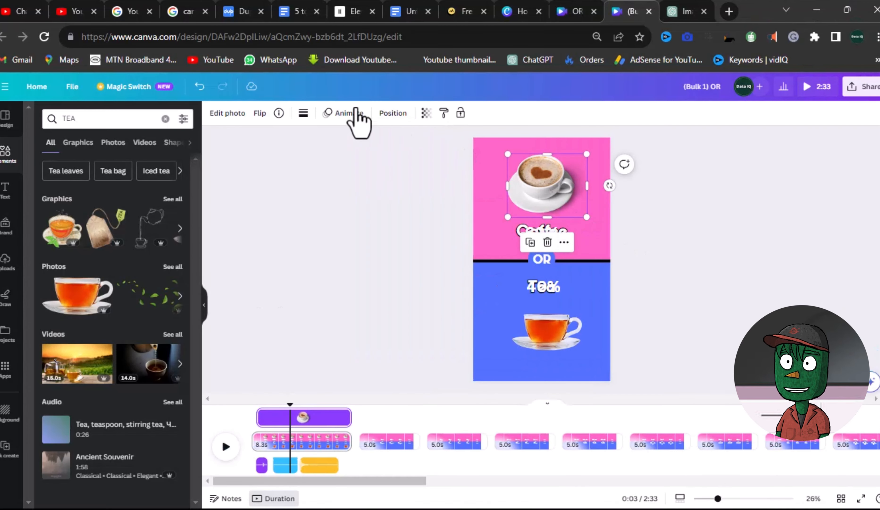
click(356, 111)
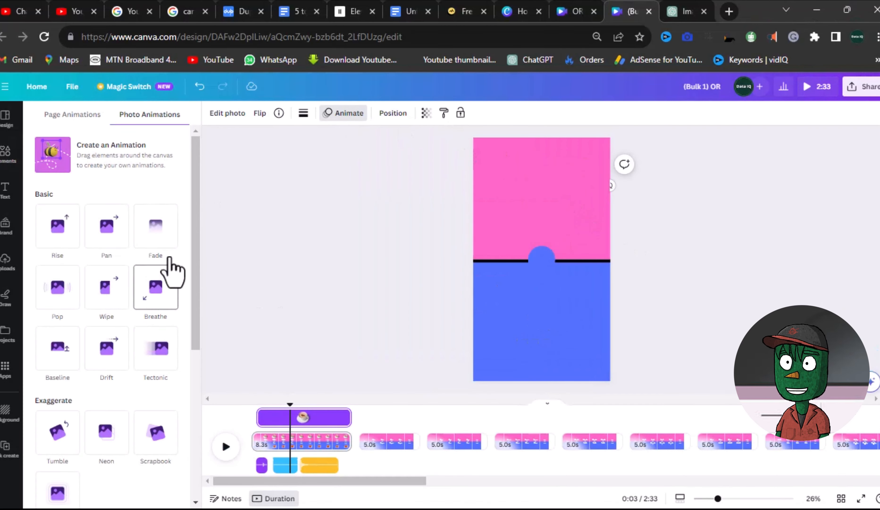
click(165, 235)
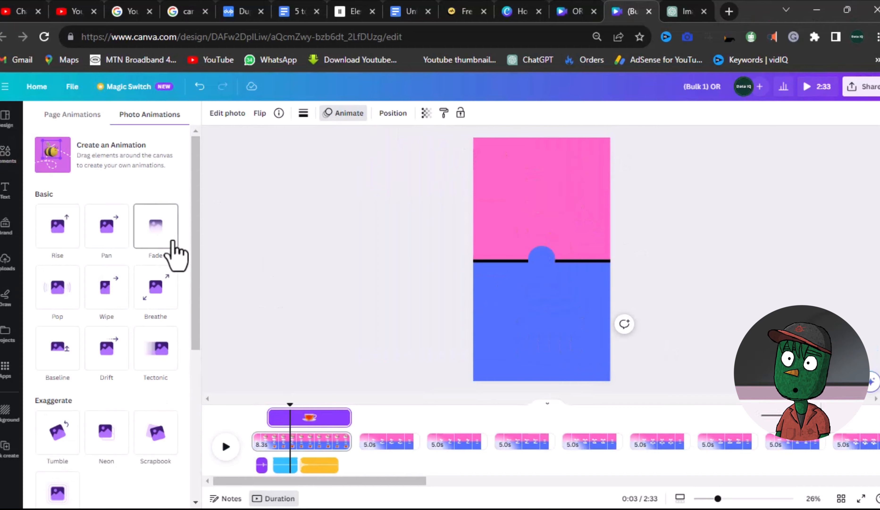
click(173, 252)
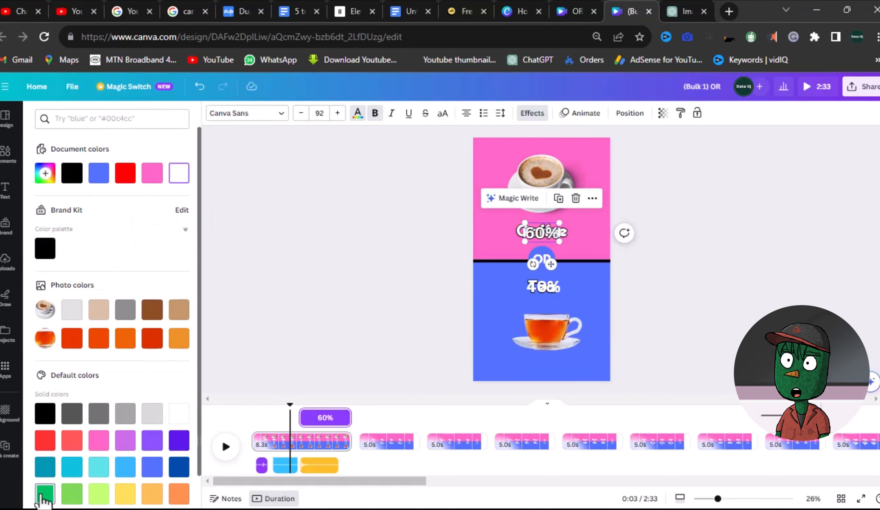
- Color the "60%" text green and the "40%" text red, and give the "40%" text an Outline effect with thickness 50
click(45, 493)
key(Tab)
click(125, 172)
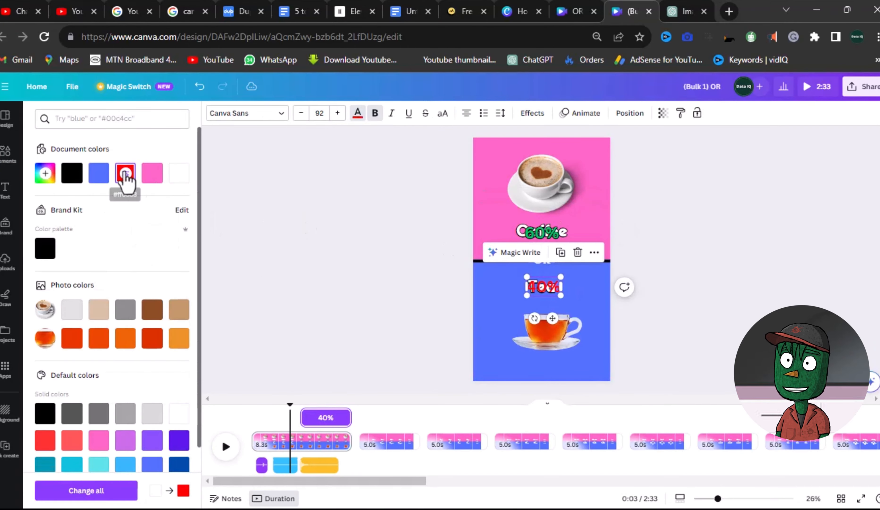
click(532, 113)
click(156, 235)
click(170, 313)
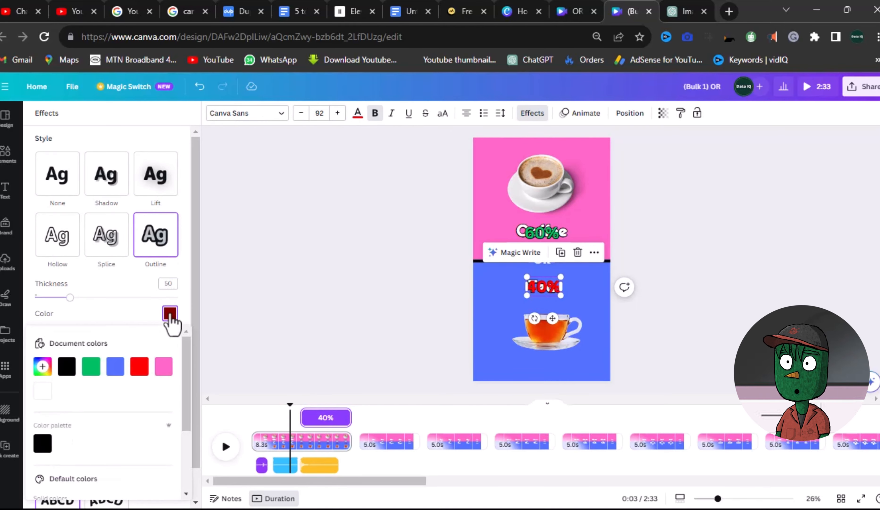
- Switch to TTSMaker, convert the text to speech, play the generated voice clip and download the audio file
click(416, 216)
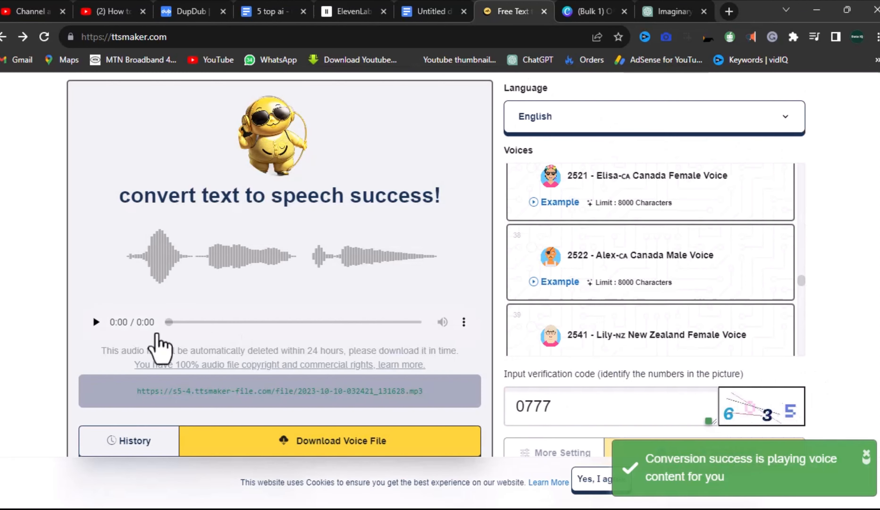
click(94, 321)
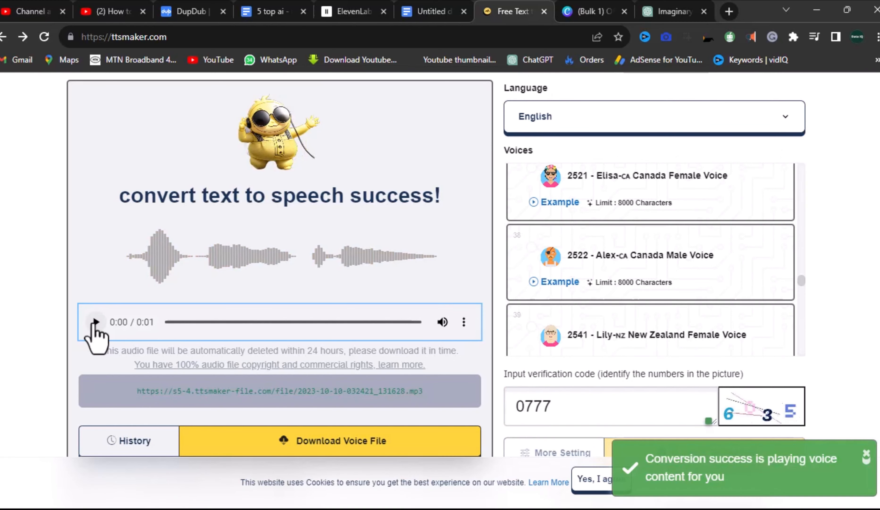
click(94, 322)
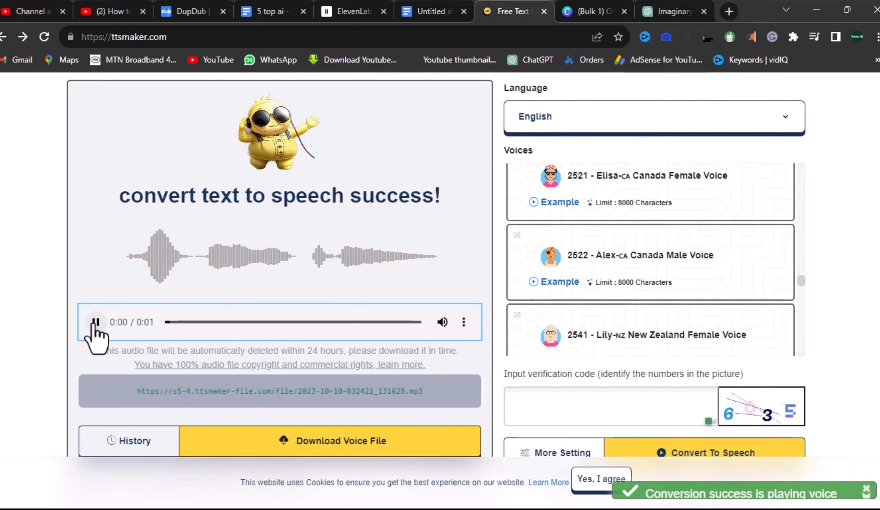
click(464, 322)
click(396, 289)
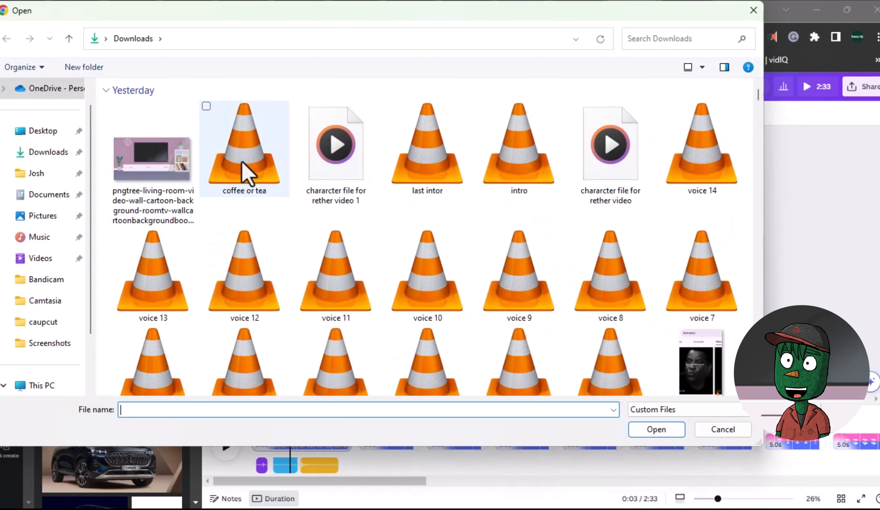
- Upload the "coffee or tea" audio to the design and place it near the start of the first page's timeline
double_click(239, 165)
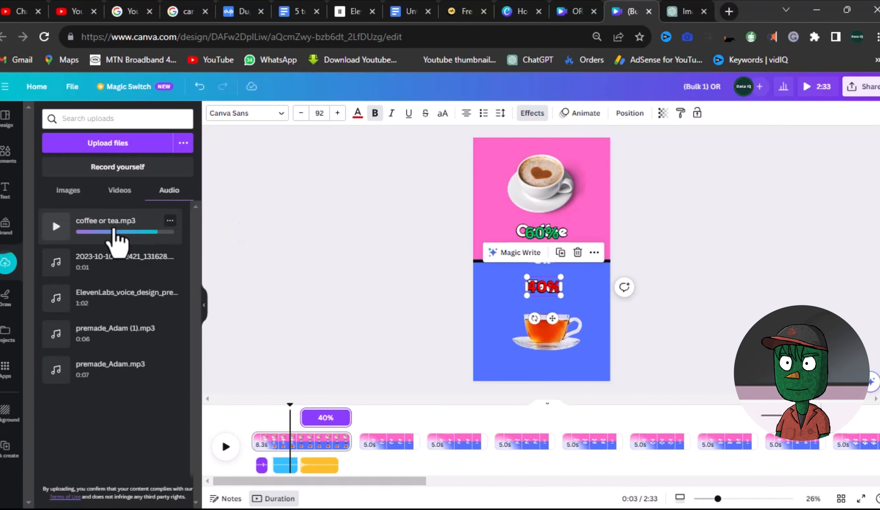
drag(120, 247, 262, 474)
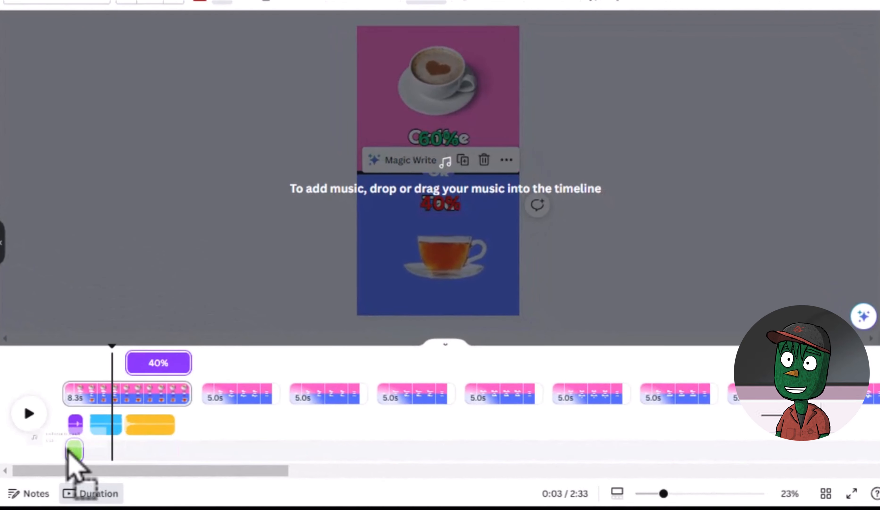
drag(69, 451, 80, 453)
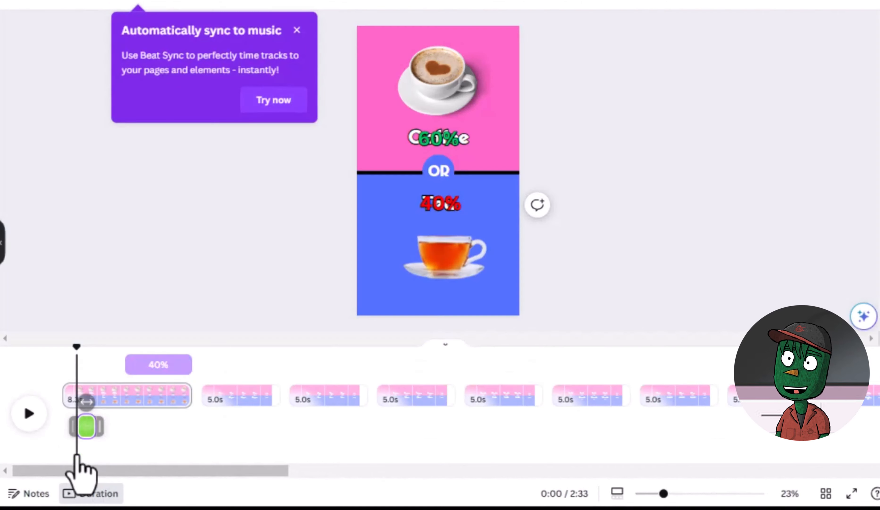
- Play back the first page from its beginning to check the voice-over against the texts and photos
click(29, 413)
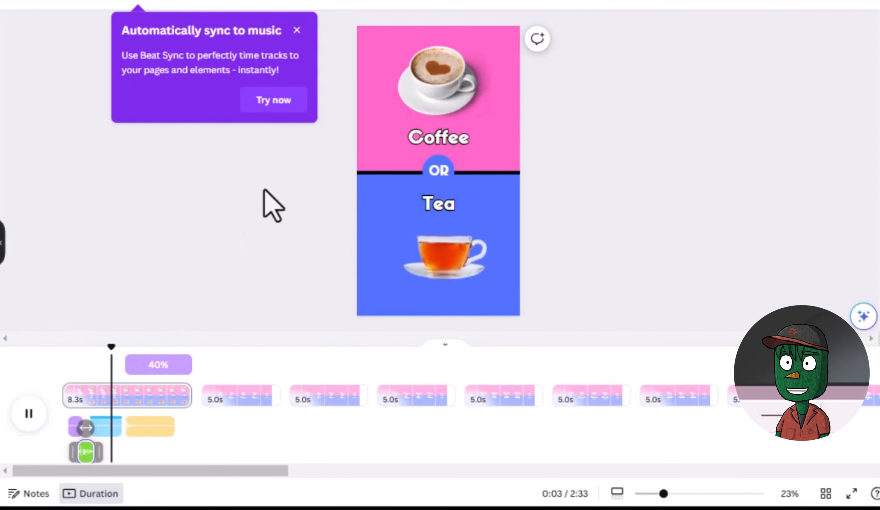
click(259, 236)
drag(125, 347, 62, 347)
click(29, 414)
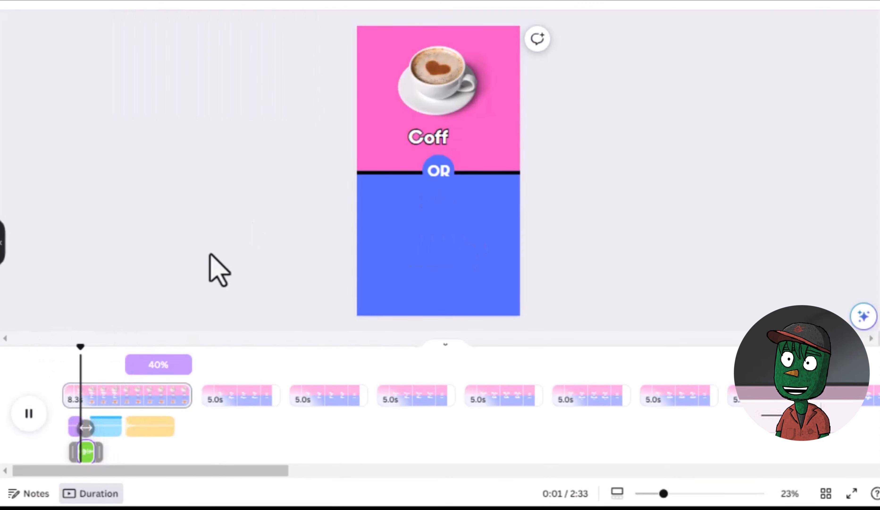
- Open the sharing options and choose to download the finished design
click(857, 0)
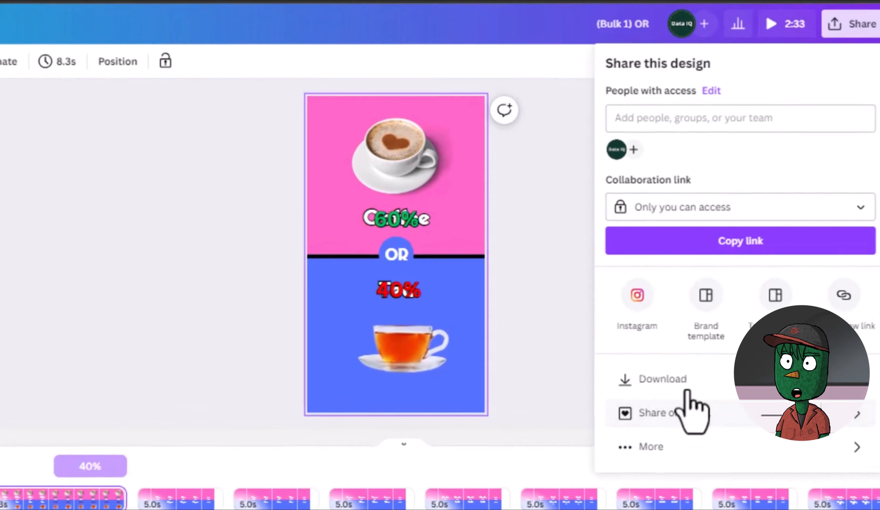
click(678, 288)
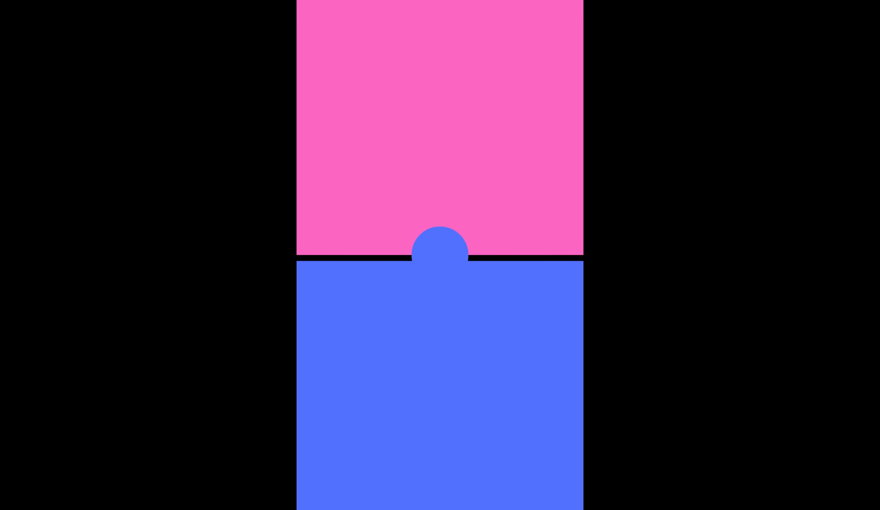